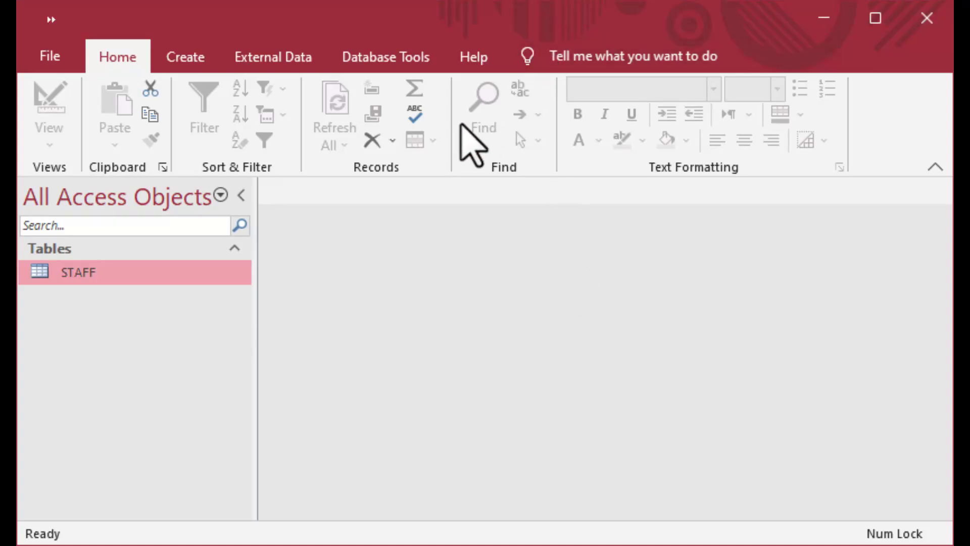
# Open the STAFF table and select its StaffID, LastName and FirstName columns.
pyautogui.doubleClick(35, 276)
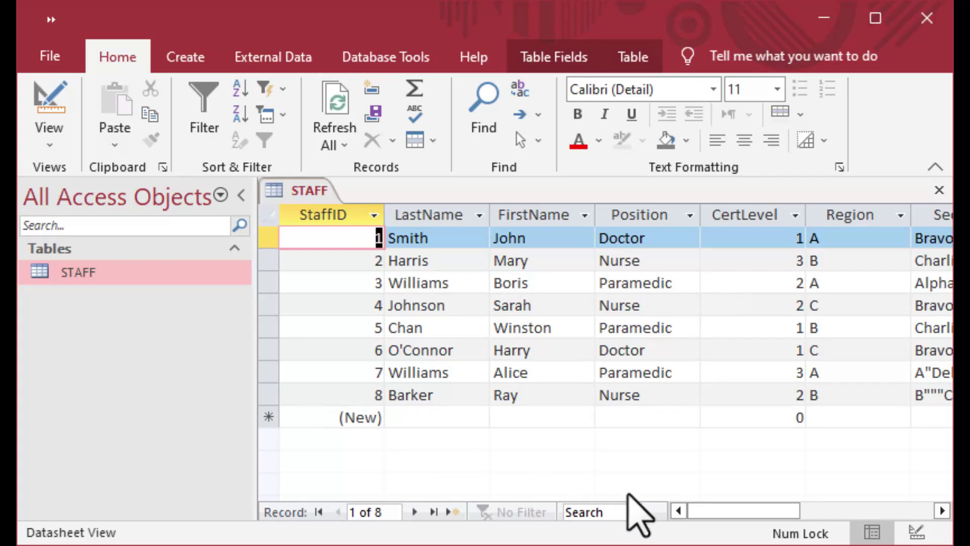
pyautogui.click(941, 510)
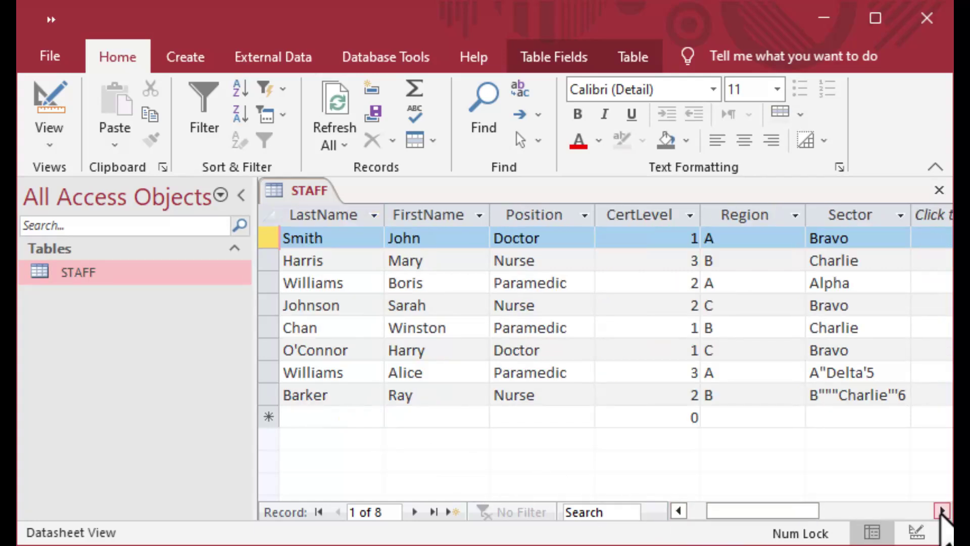
pyautogui.moveTo(783, 510); pyautogui.dragTo(765, 511)
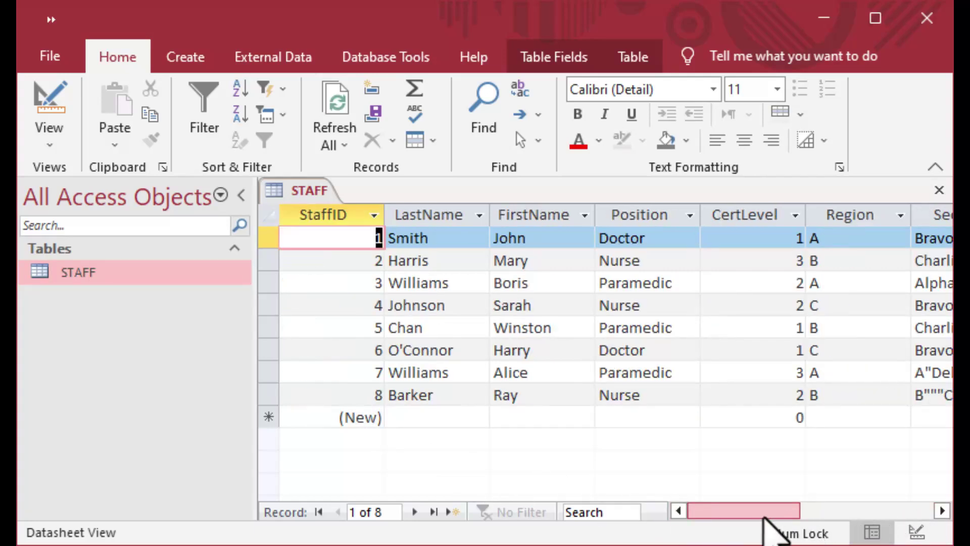
pyautogui.click(323, 215)
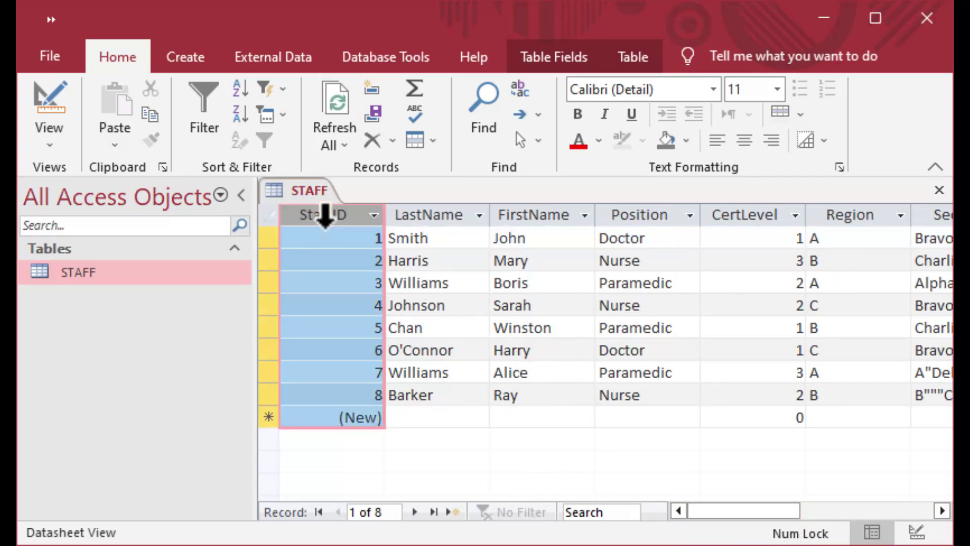
pyautogui.click(435, 215)
pyautogui.click(553, 215)
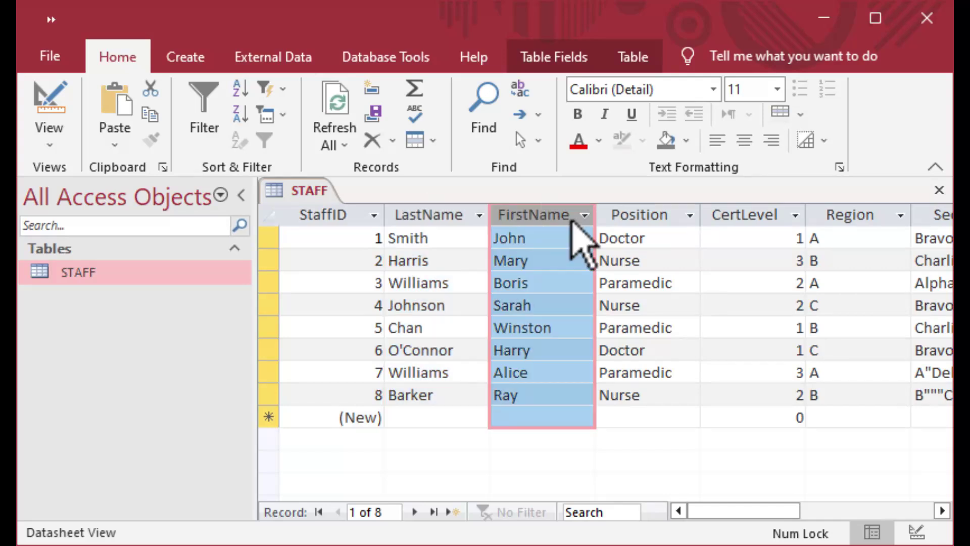
# Review the Position, CertLevel and Region columns, scrolling across to see Sector.
pyautogui.click(655, 216)
pyautogui.click(753, 217)
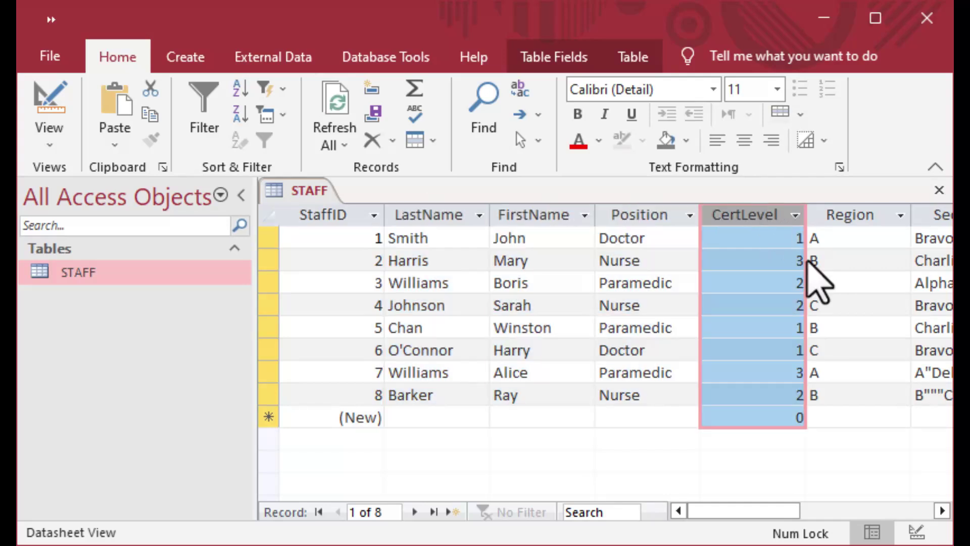
pyautogui.click(869, 214)
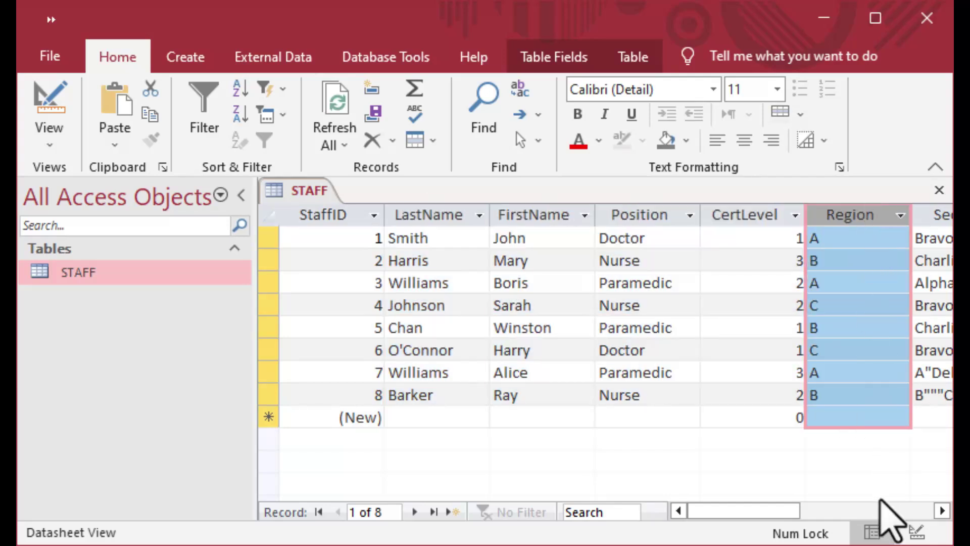
pyautogui.click(940, 510)
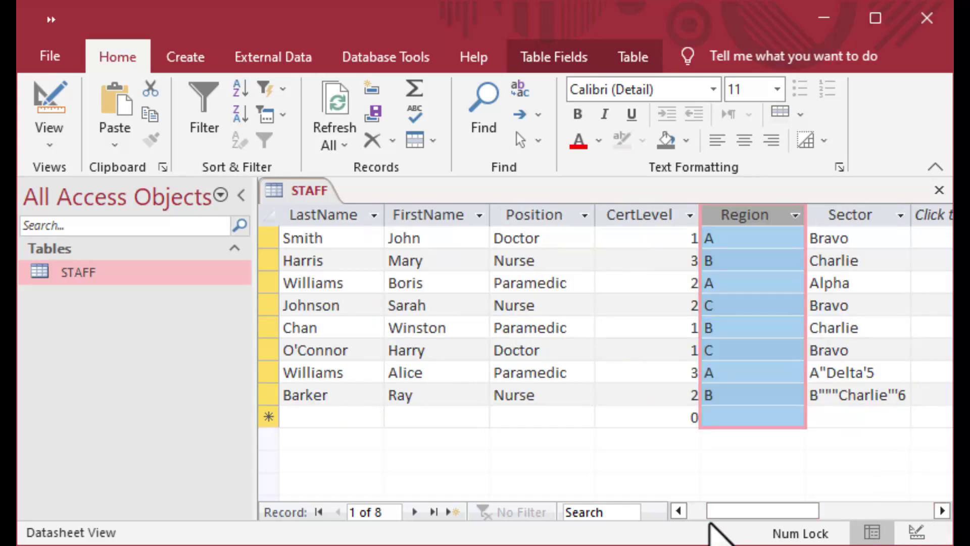
pyautogui.moveTo(754, 514); pyautogui.dragTo(662, 520)
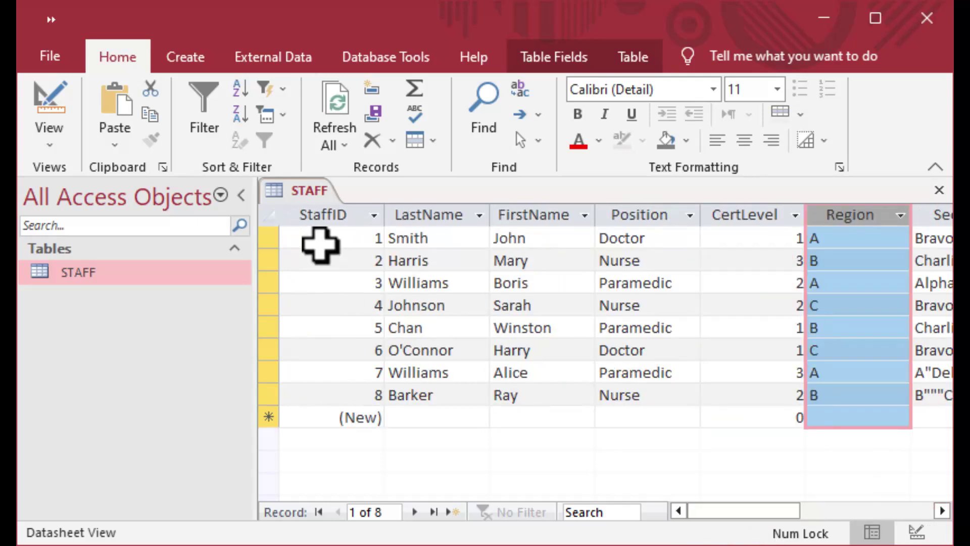
pyautogui.click(328, 217)
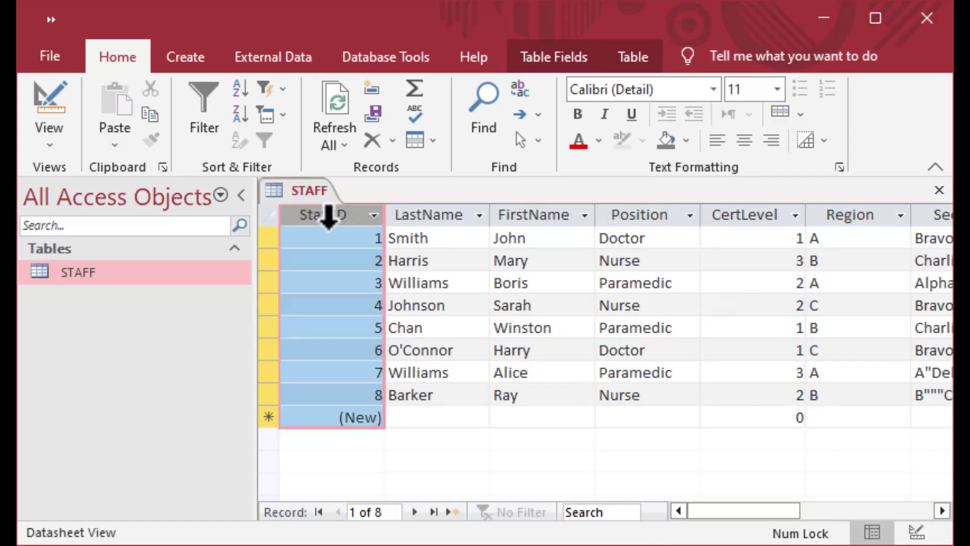
# Switch STAFF to Design View and inspect the StaffID and LastName field properties.
pyautogui.rightClick(306, 192)
pyautogui.click(371, 290)
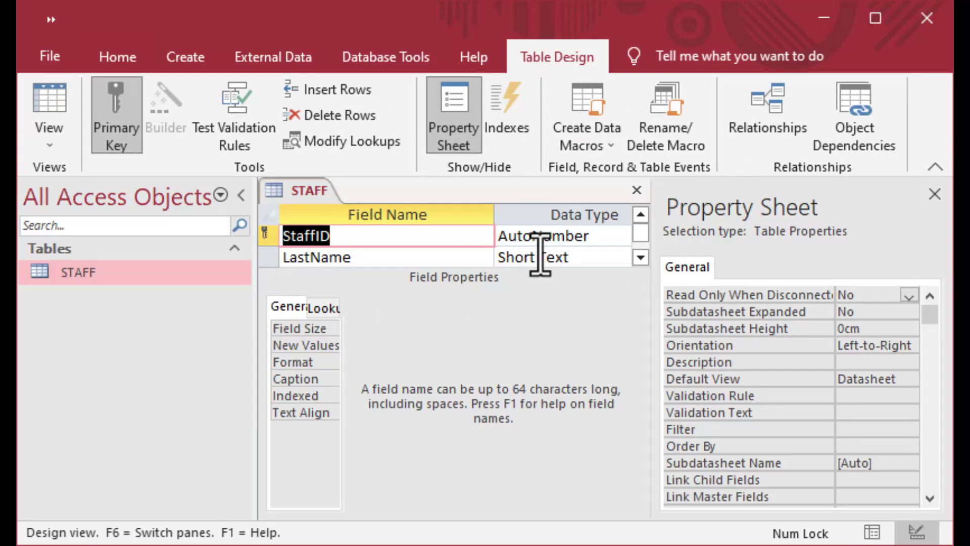
pyautogui.click(934, 167)
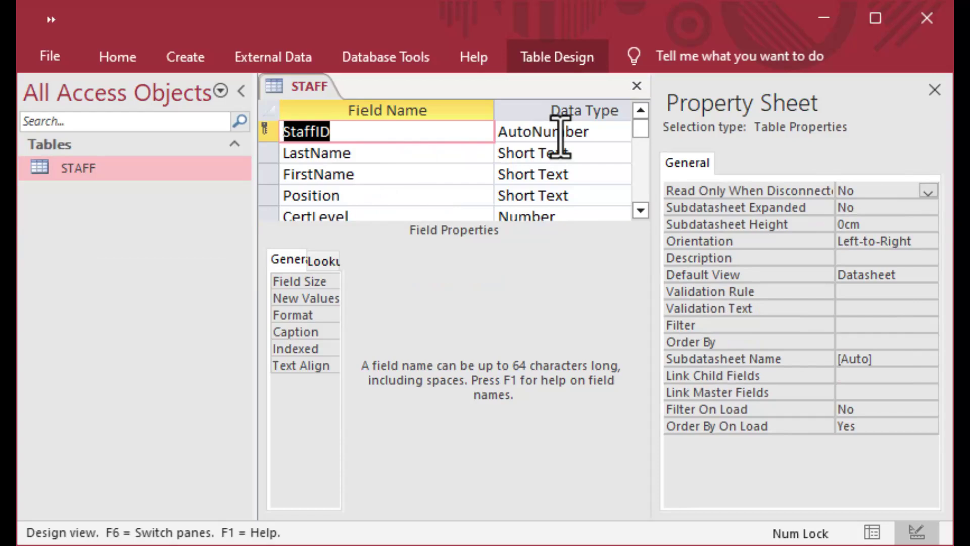
pyautogui.click(310, 133)
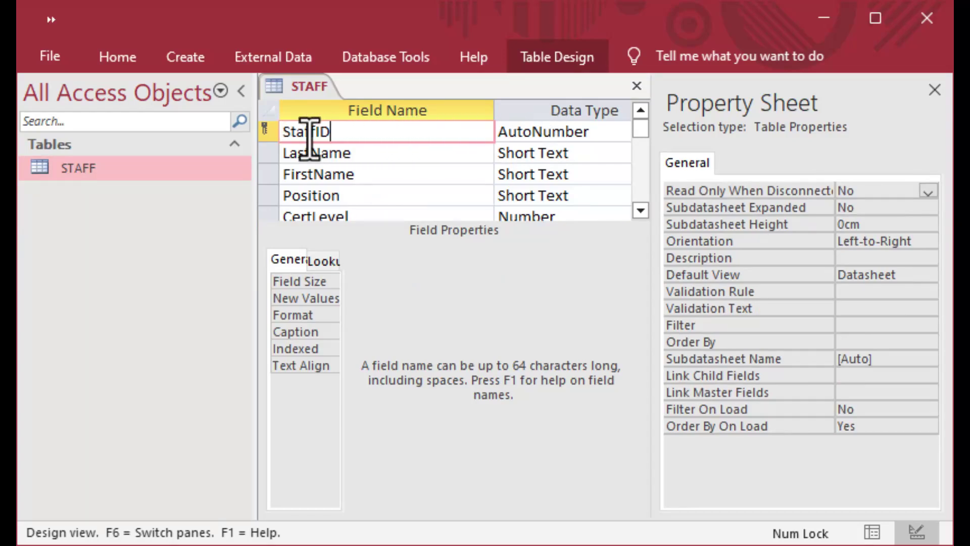
pyautogui.click(270, 132)
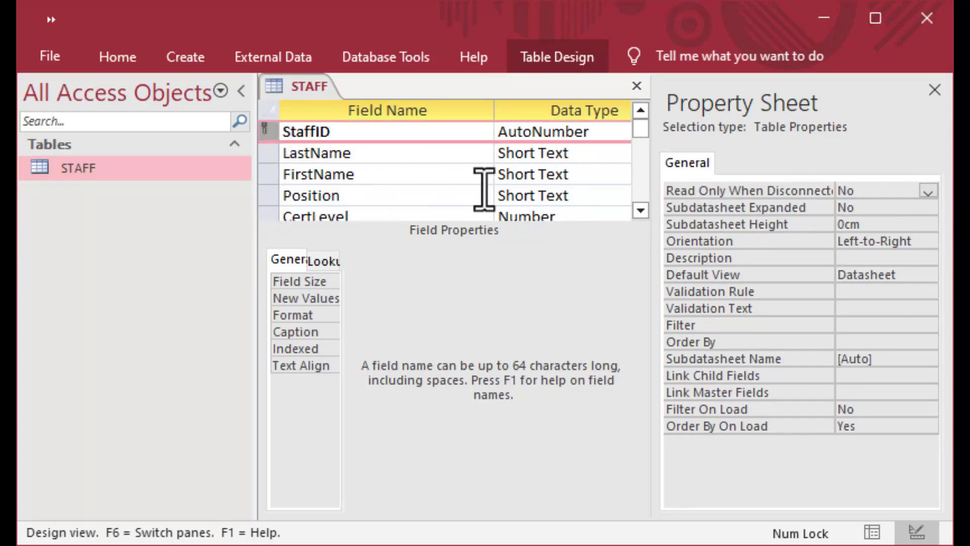
pyautogui.click(596, 160)
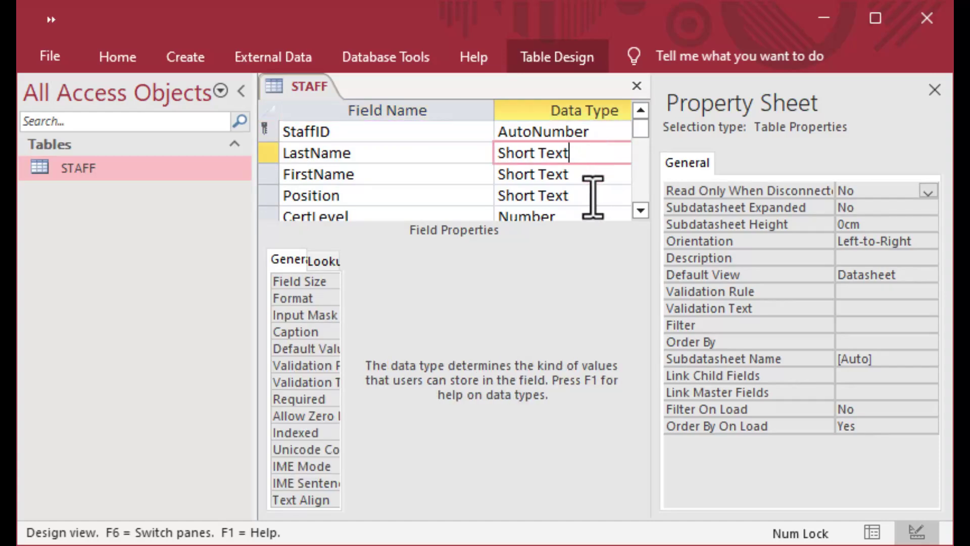
pyautogui.click(242, 91)
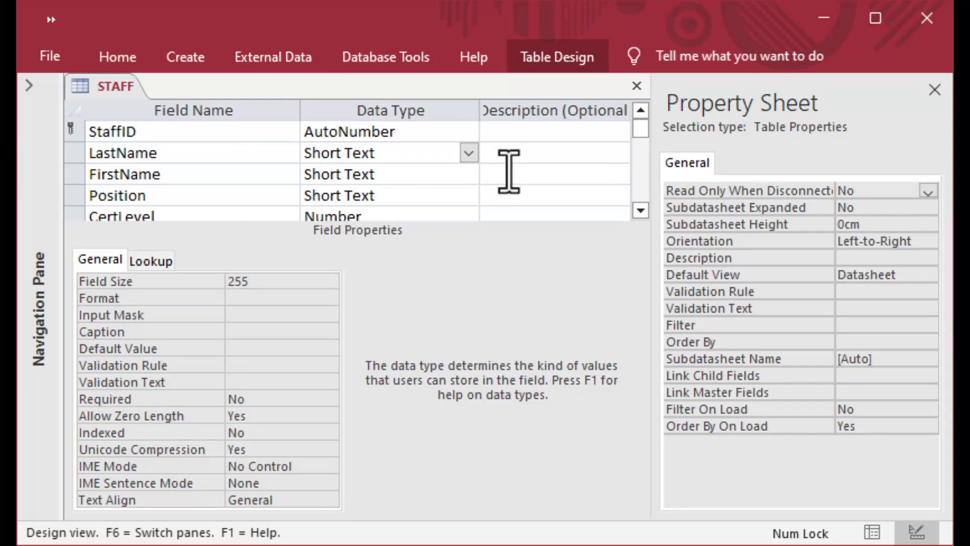
# Check FirstName, Position, CertLevel (Number), Region and Sector (size 16), then restore the Navigation Pane.
pyautogui.click(420, 180)
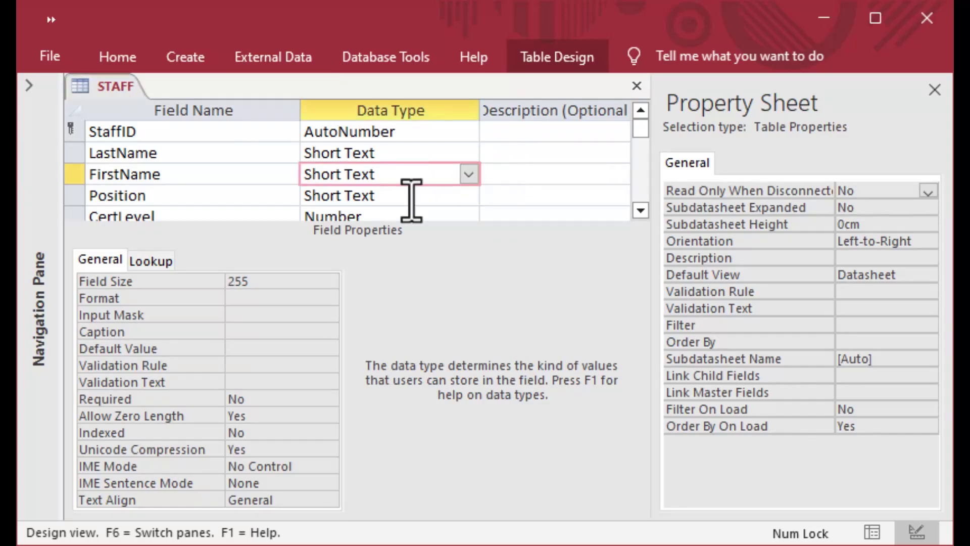
pyautogui.click(402, 198)
pyautogui.scroll(-1, 407, 192)
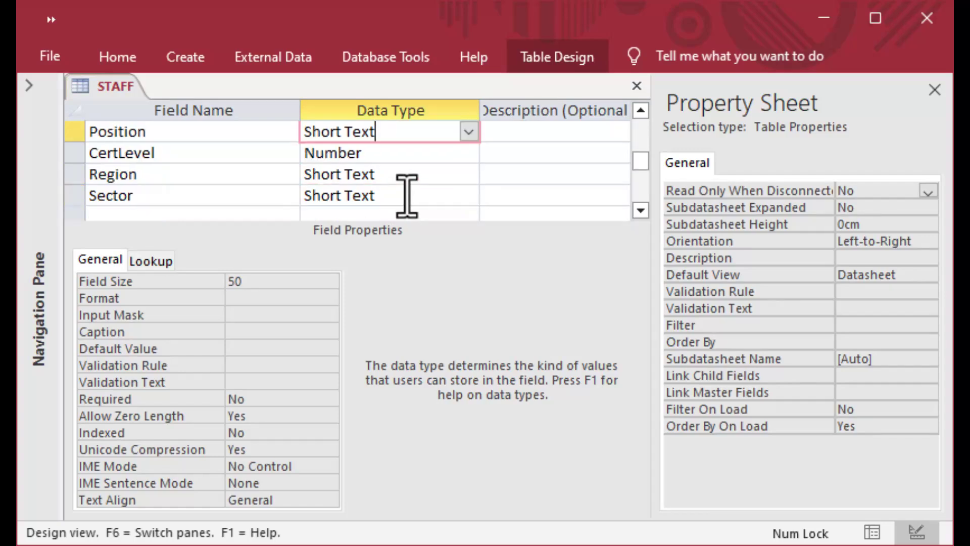
pyautogui.click(400, 153)
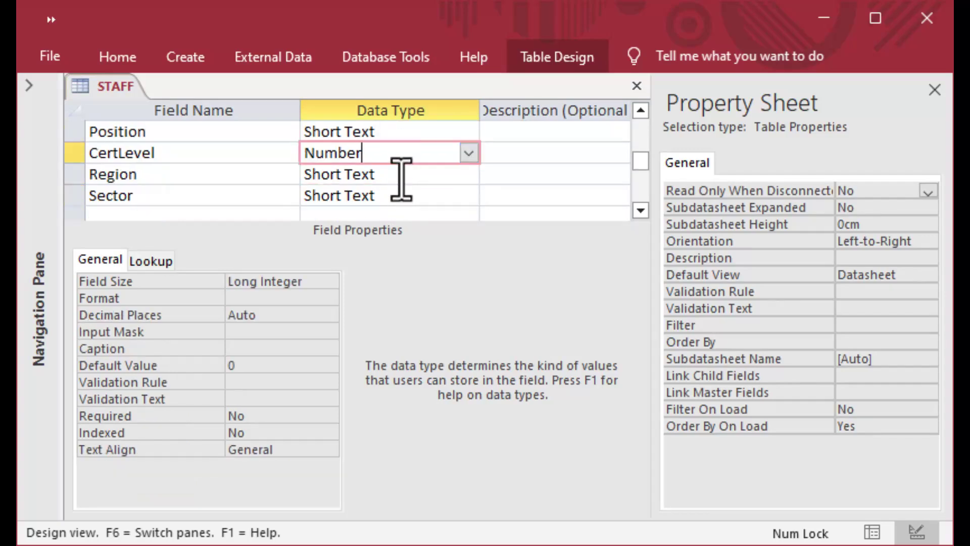
pyautogui.click(401, 178)
pyautogui.click(398, 201)
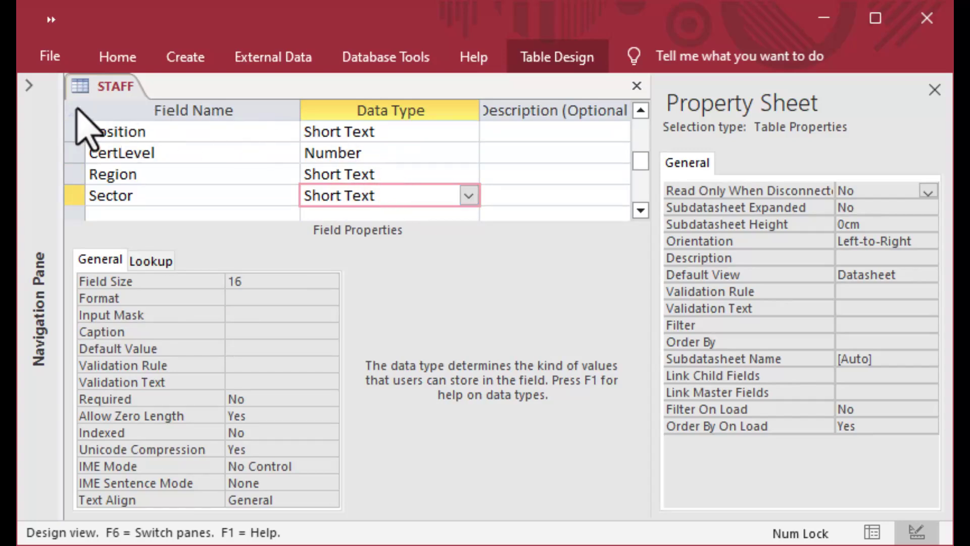
pyautogui.click(31, 86)
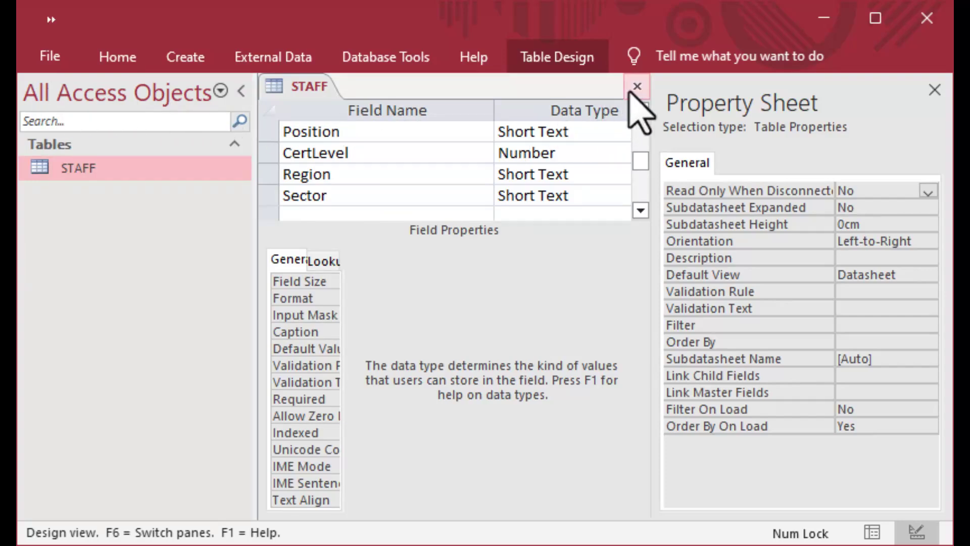
pyautogui.rightClick(310, 86)
# Return STAFF to Datasheet View and close the table.
pyautogui.click(386, 212)
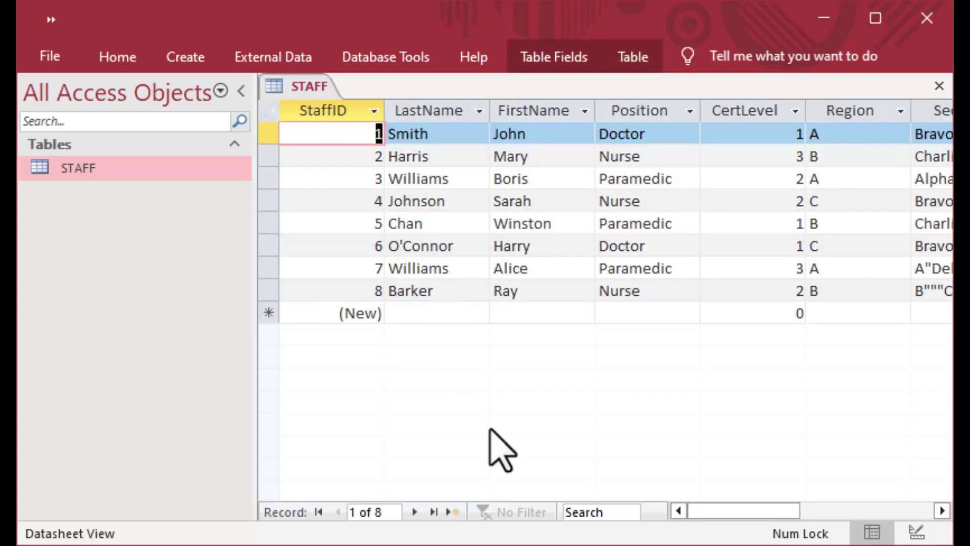
pyautogui.moveTo(712, 513); pyautogui.dragTo(649, 500)
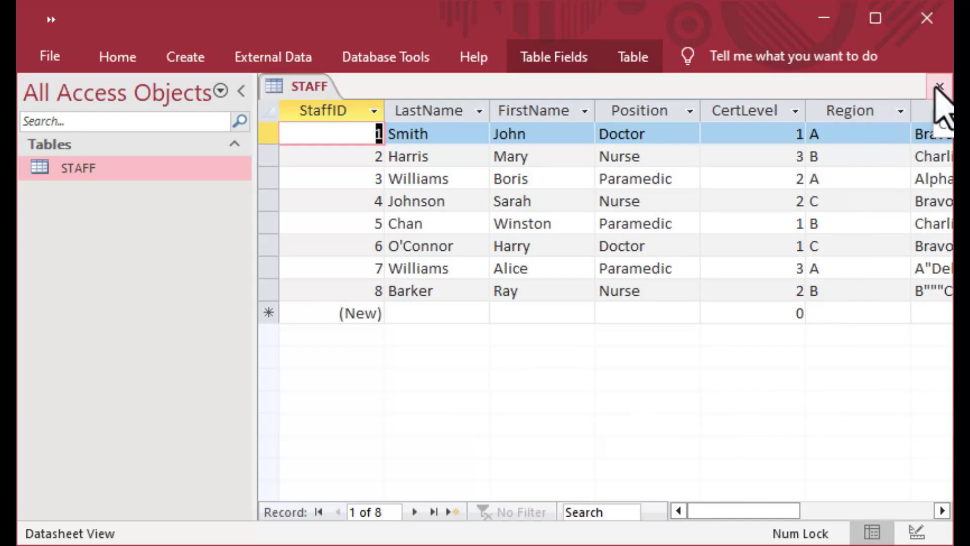
pyautogui.click(939, 87)
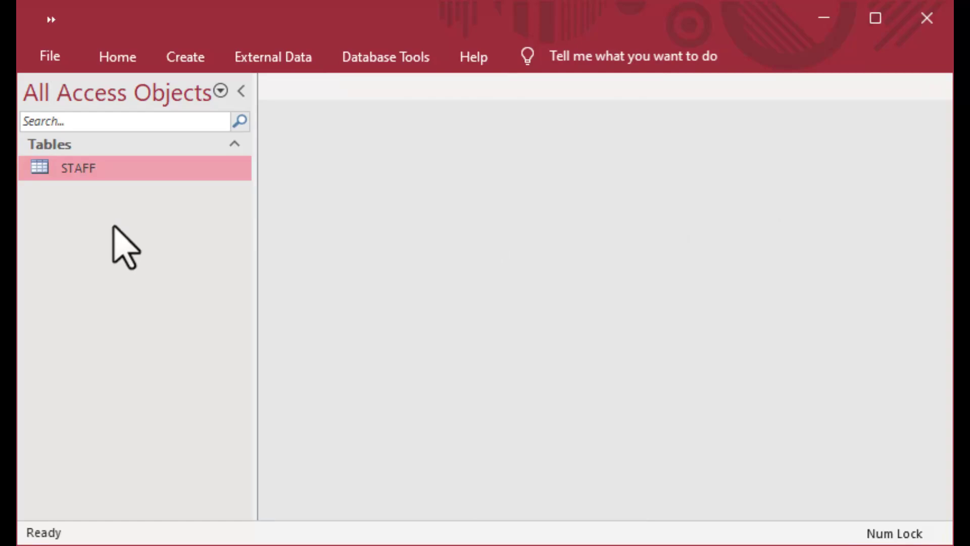
# Reopen STAFF and move to the new record's LastName cell, skipping the AutoNumber StaffID.
pyautogui.doubleClick(42, 175)
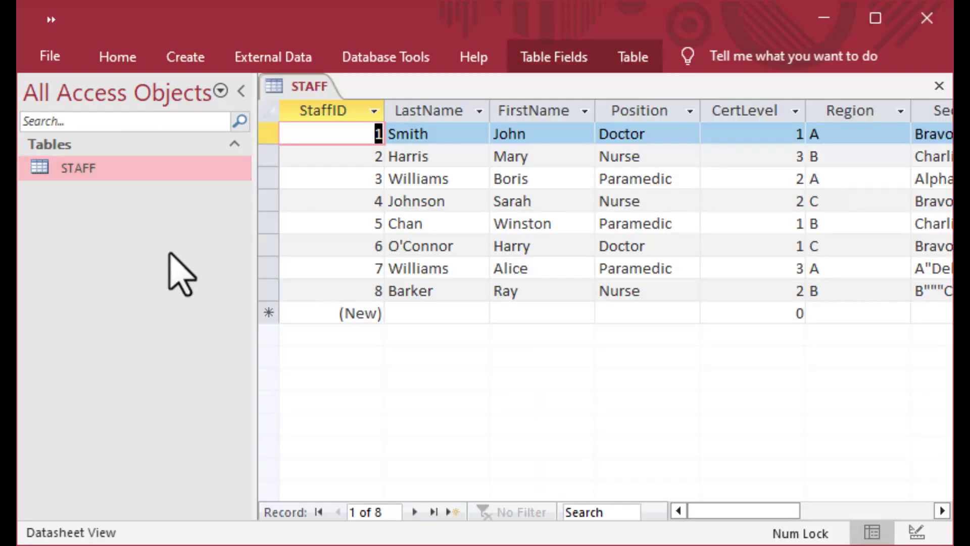
pyautogui.click(338, 316)
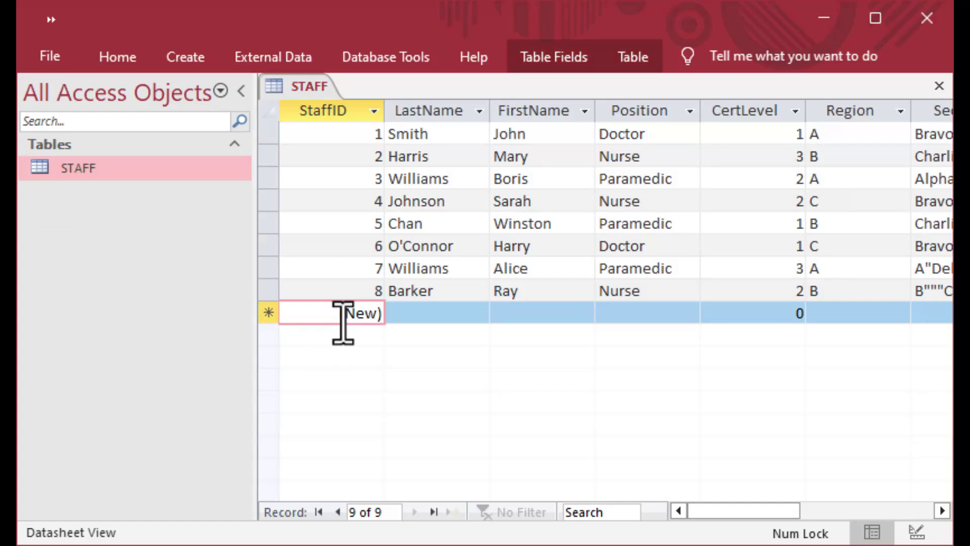
pyautogui.press('9')
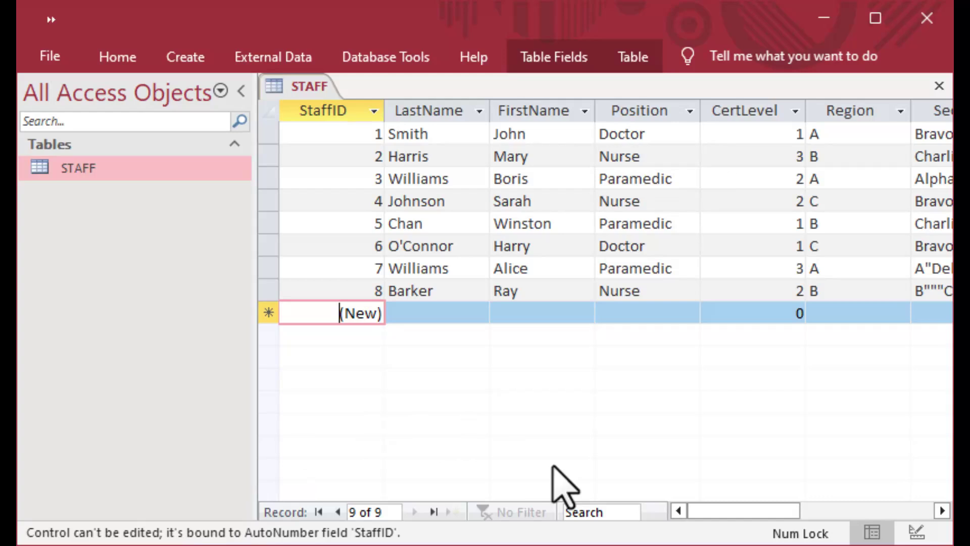
pyautogui.click(462, 315)
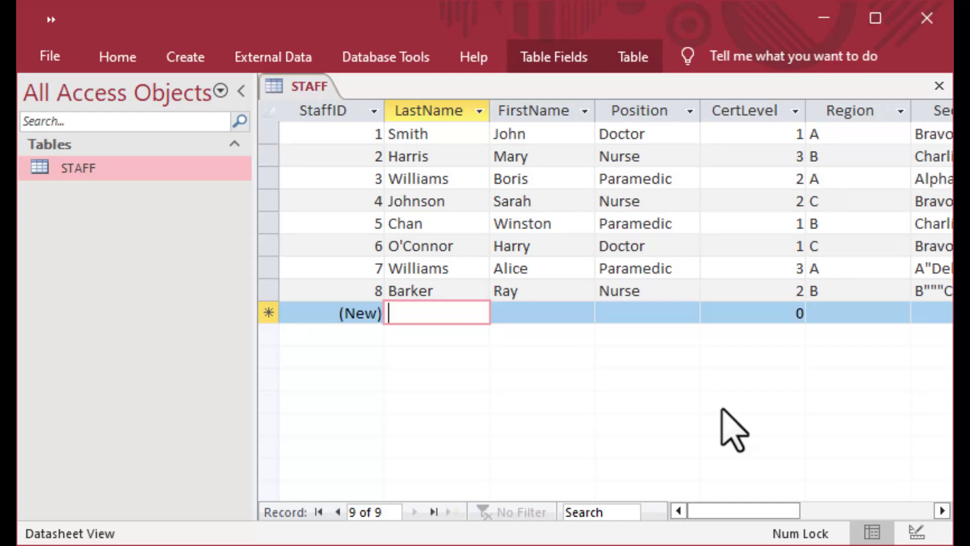
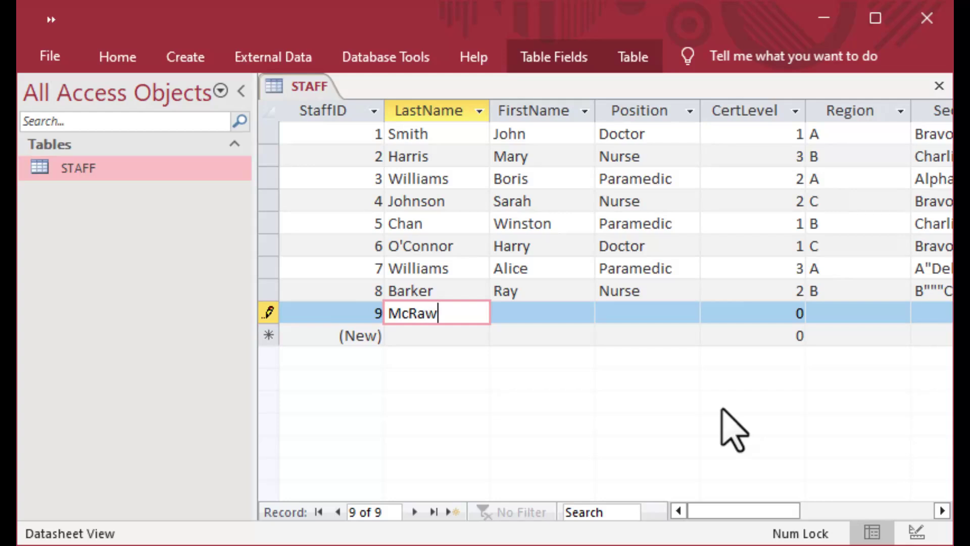
# Enter the new staff member's last and first names, then undo a mistaken Banker / 2 entry.
pyautogui.press('Tab')
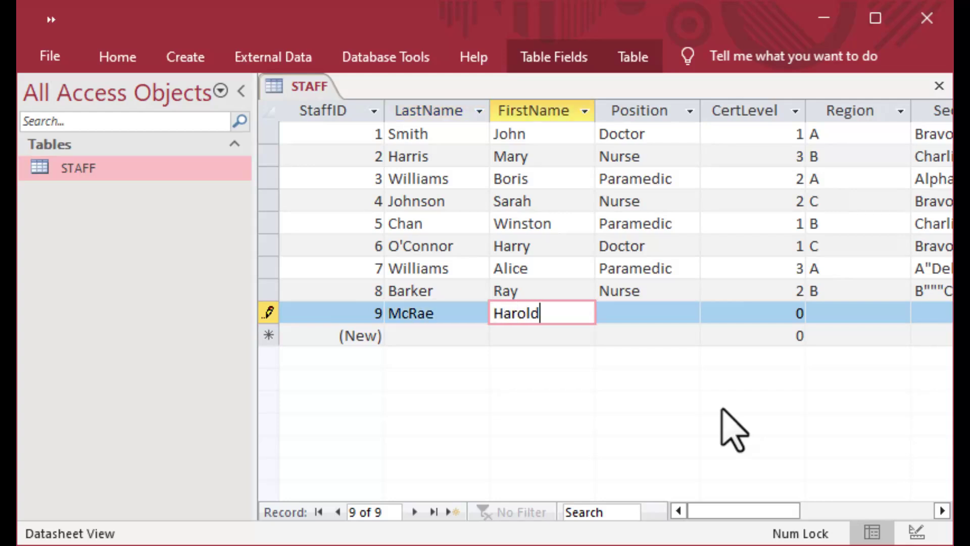
pyautogui.press('Tab')
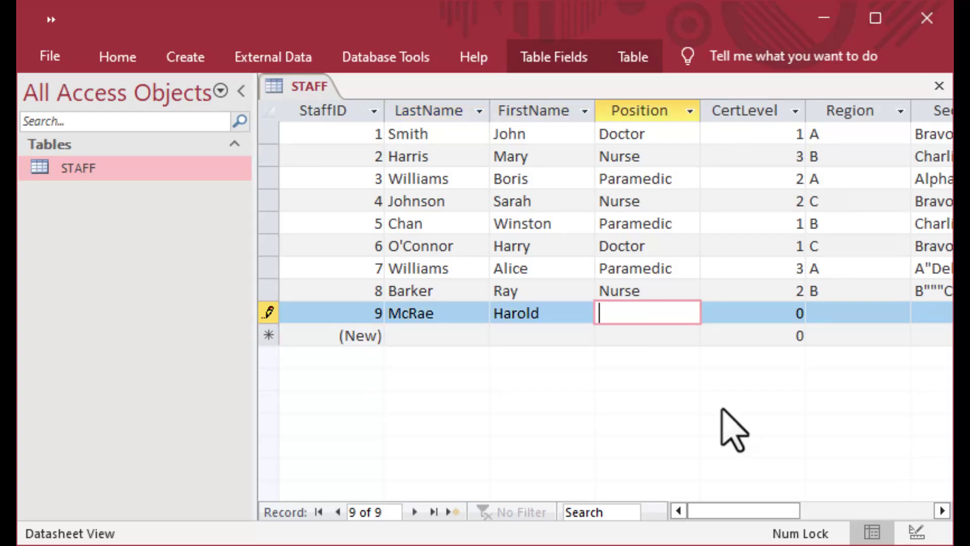
pyautogui.write('Banker')
pyautogui.press('Tab')
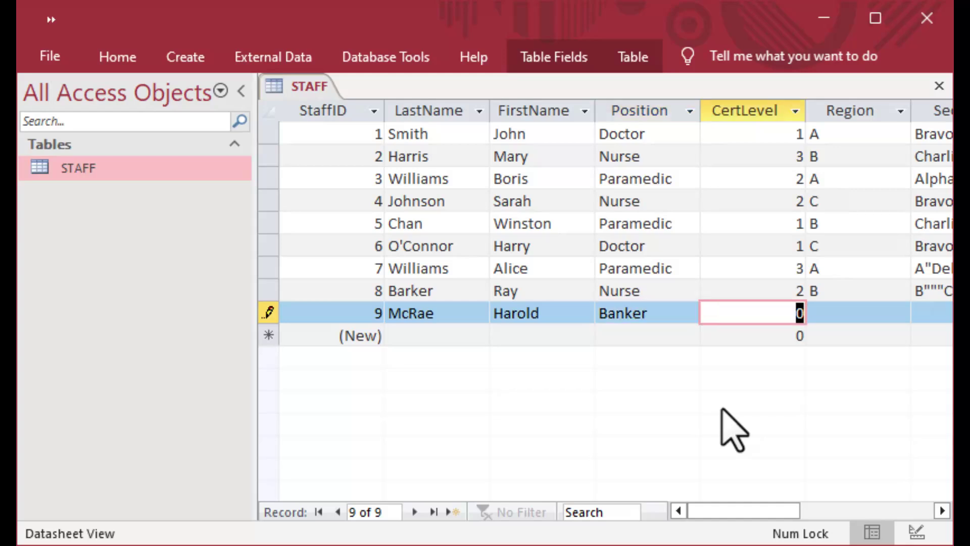
pyautogui.write('2')
pyautogui.hotkey('shift', 'Tab')
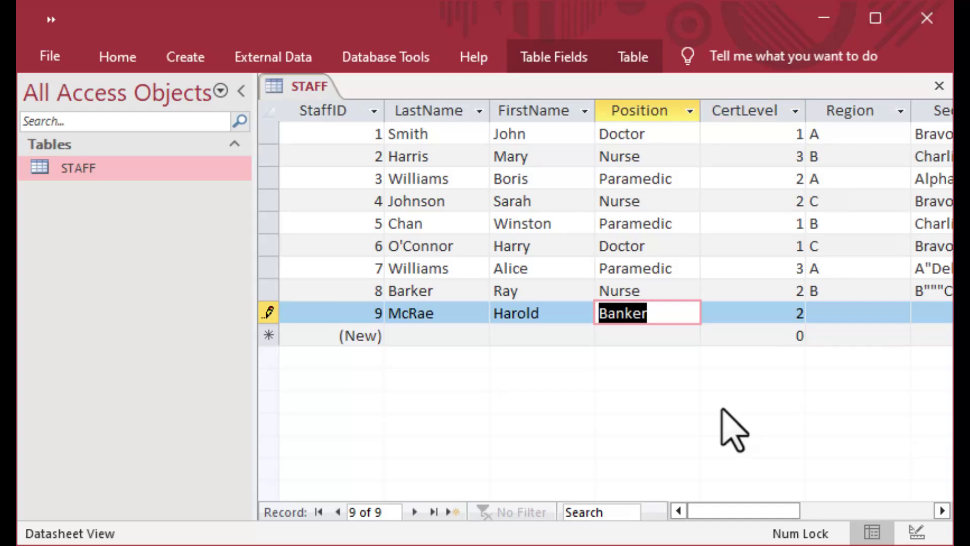
pyautogui.hotkey('shift', 'Tab')
pyautogui.press('Tab')
pyautogui.press('Tab')
pyautogui.hotkey('ctrl', 'z')
pyautogui.press('Tab')
pyautogui.hotkey('shift', 'Tab')
pyautogui.hotkey('shift', 'Tab')
# Fill in Position Paramedic, CertLevel 3, Region C and Sector Bravo, saving record 9.
pyautogui.write('Paramedic')
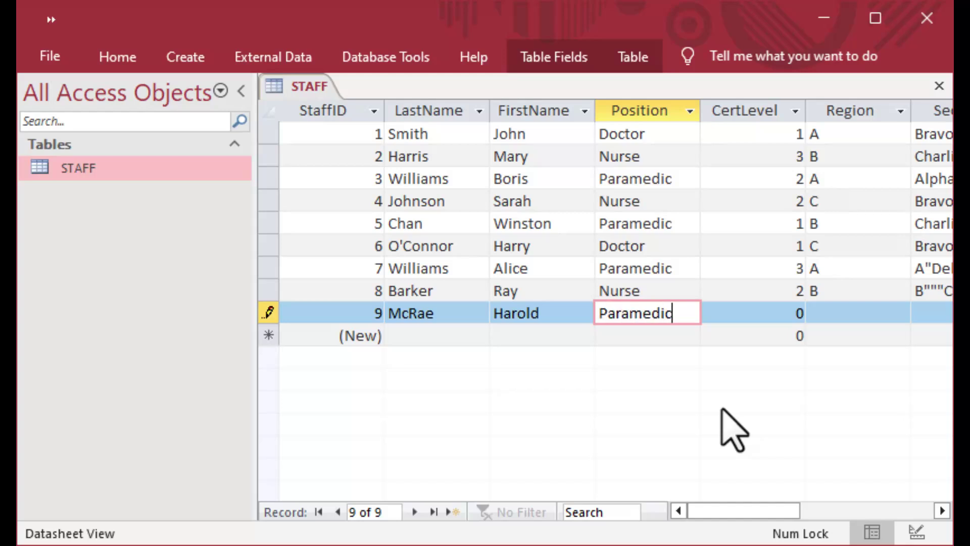
pyautogui.press('Tab')
pyautogui.write('3')
pyautogui.press('Tab')
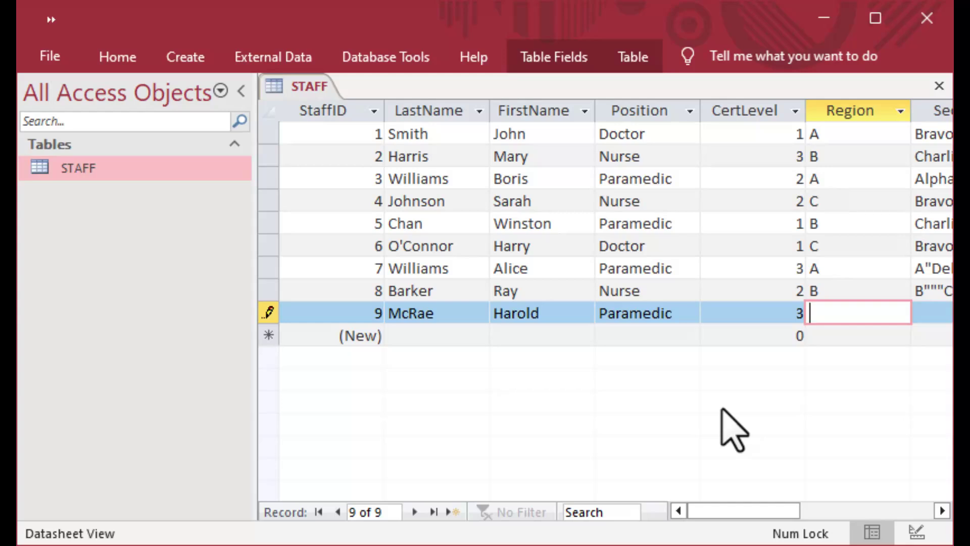
pyautogui.write('C')
pyautogui.press('Tab')
pyautogui.write('Bravo')
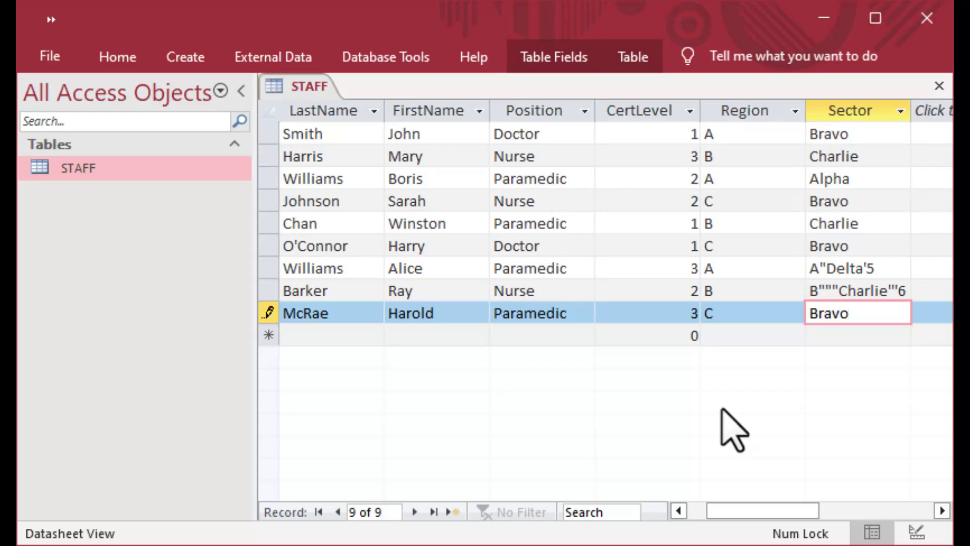
pyautogui.press('Tab')
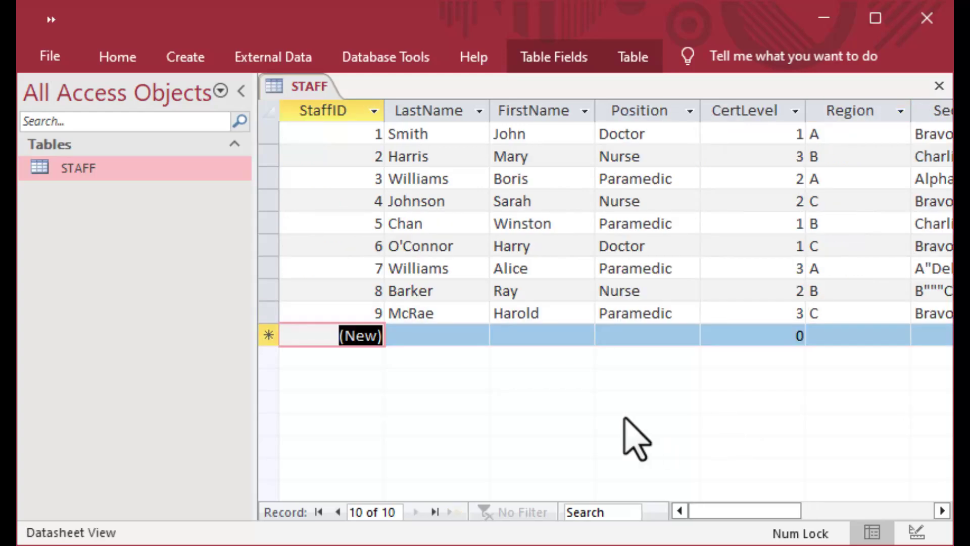
# Close and reopen STAFF to confirm the ninth record was saved, then close it again.
pyautogui.click(377, 314)
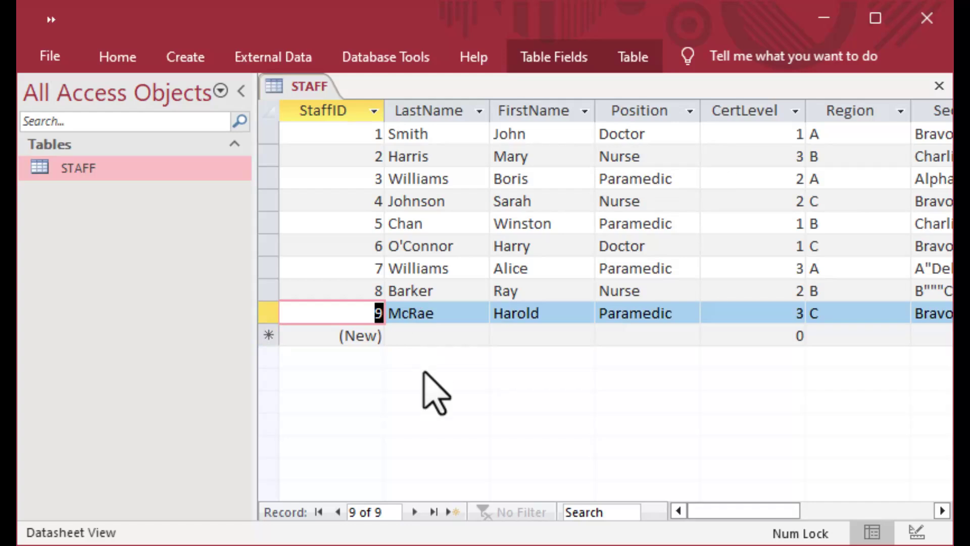
pyautogui.click(939, 87)
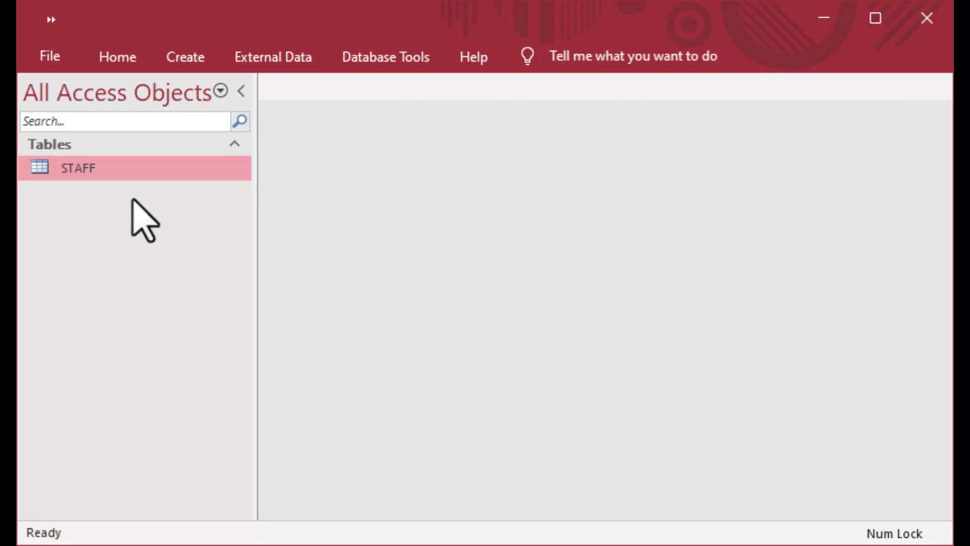
pyautogui.doubleClick(38, 172)
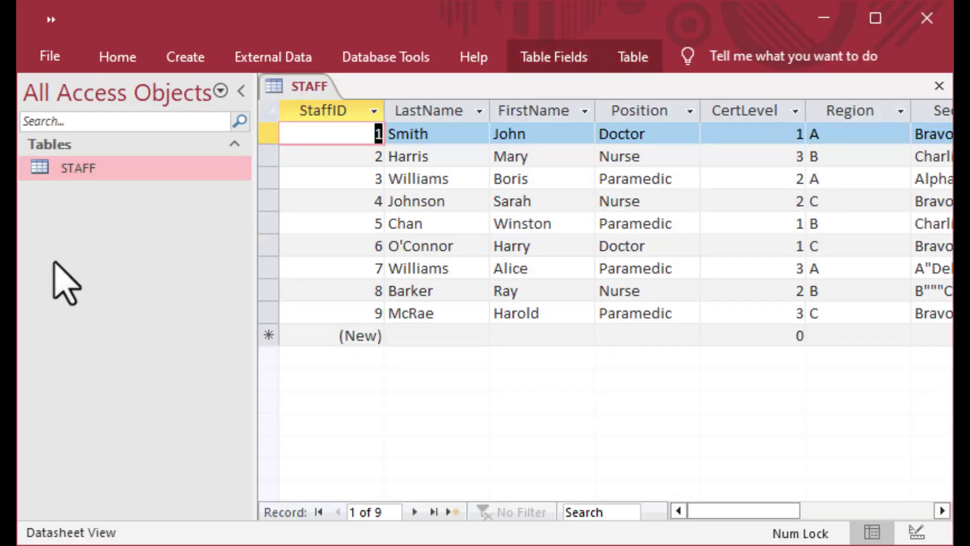
pyautogui.click(939, 86)
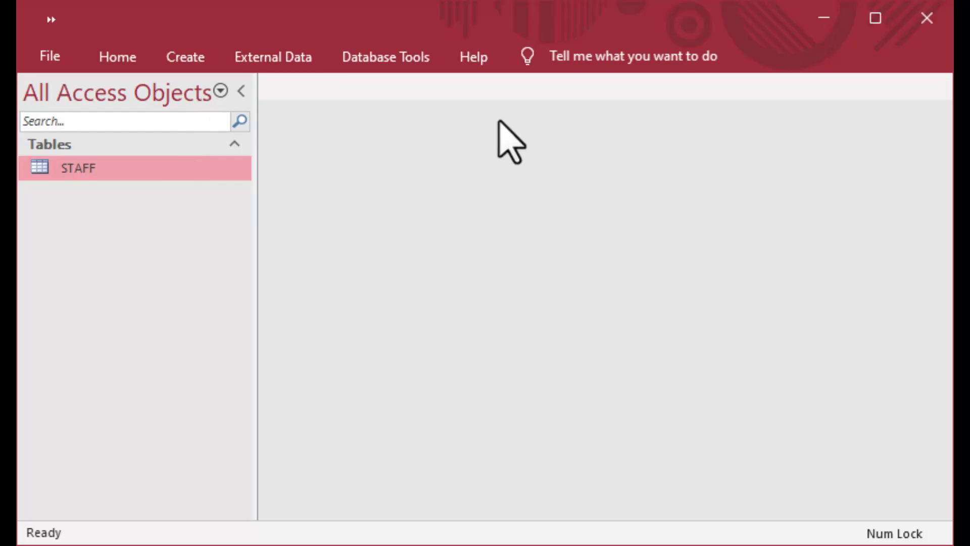
# Pin the ribbon open and start a blank Query Design without adding any tables.
pyautogui.click(117, 57)
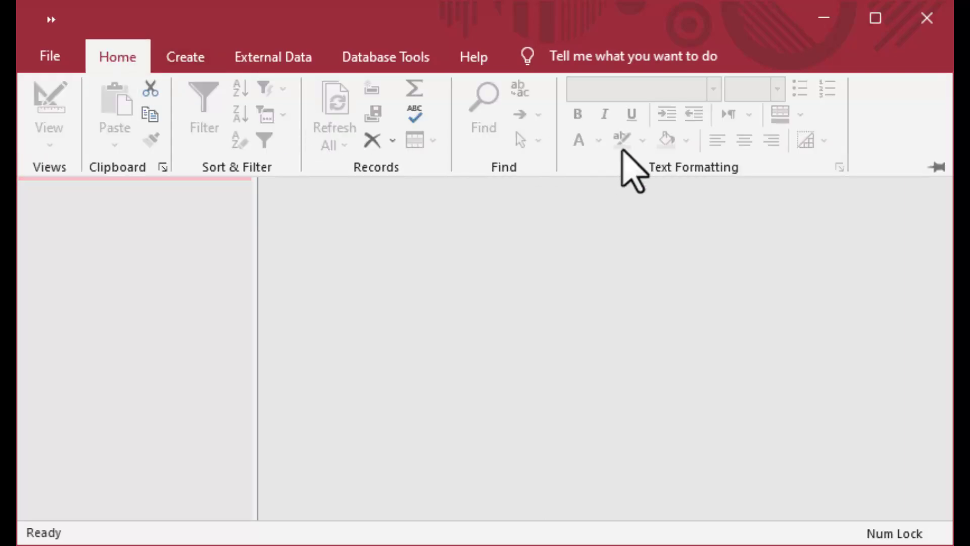
pyautogui.click(937, 167)
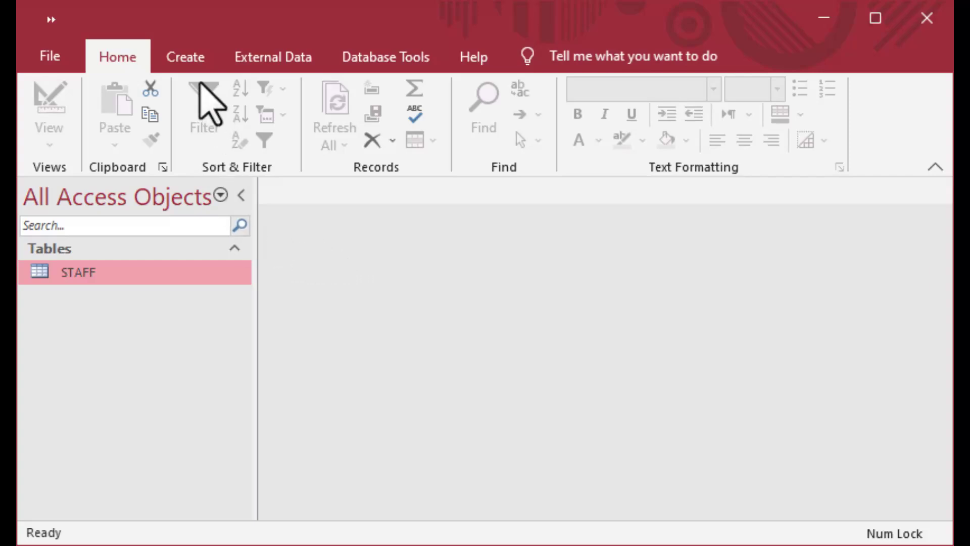
pyautogui.click(187, 57)
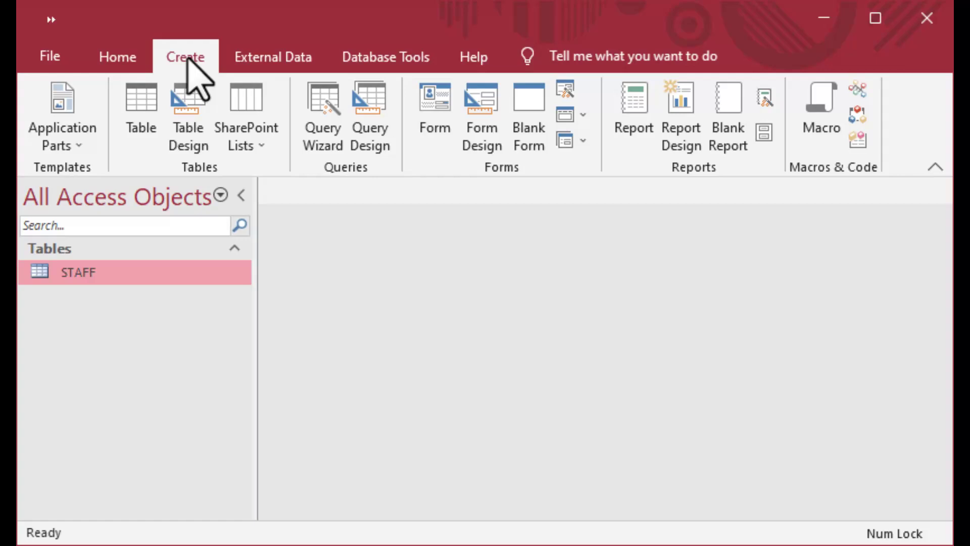
pyautogui.click(373, 108)
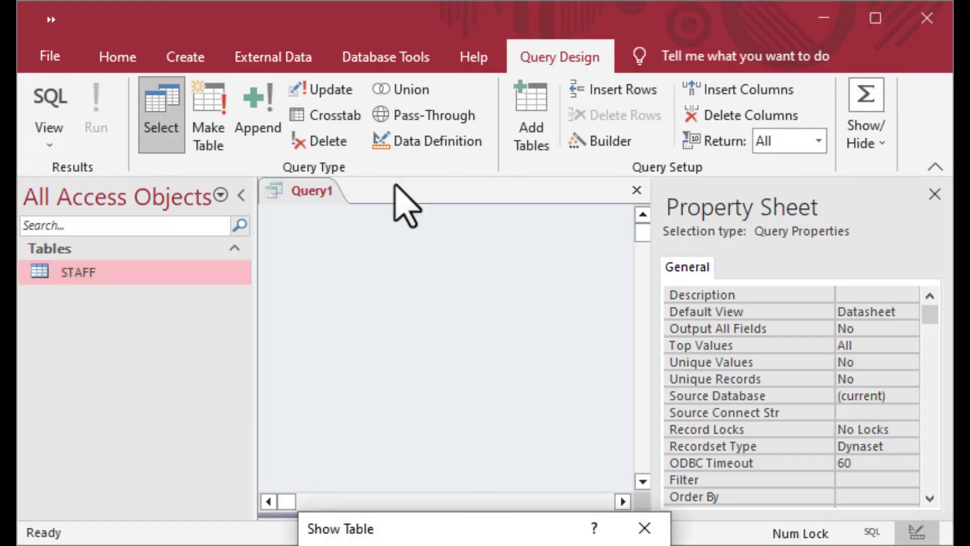
pyautogui.press('Escape')
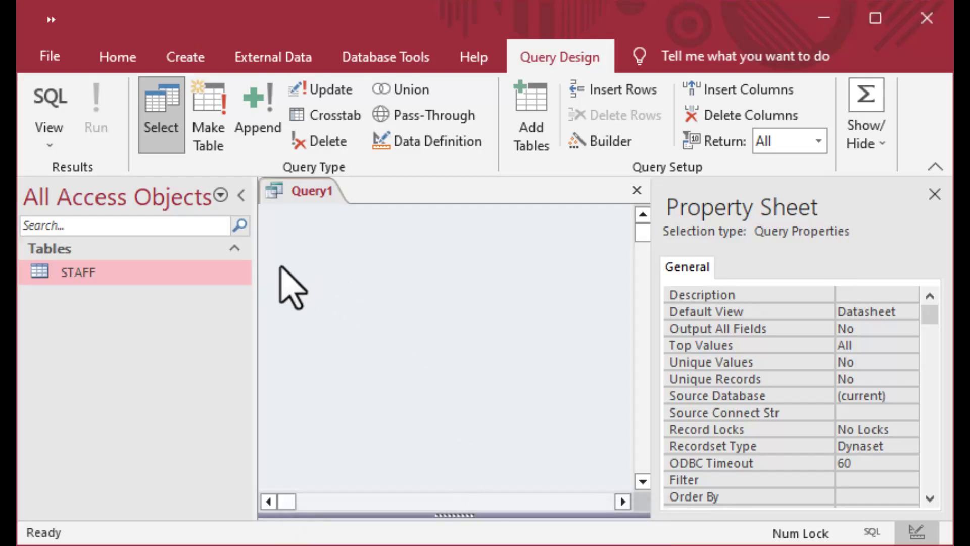
pyautogui.moveTo(55, 276); pyautogui.dragTo(187, 283)
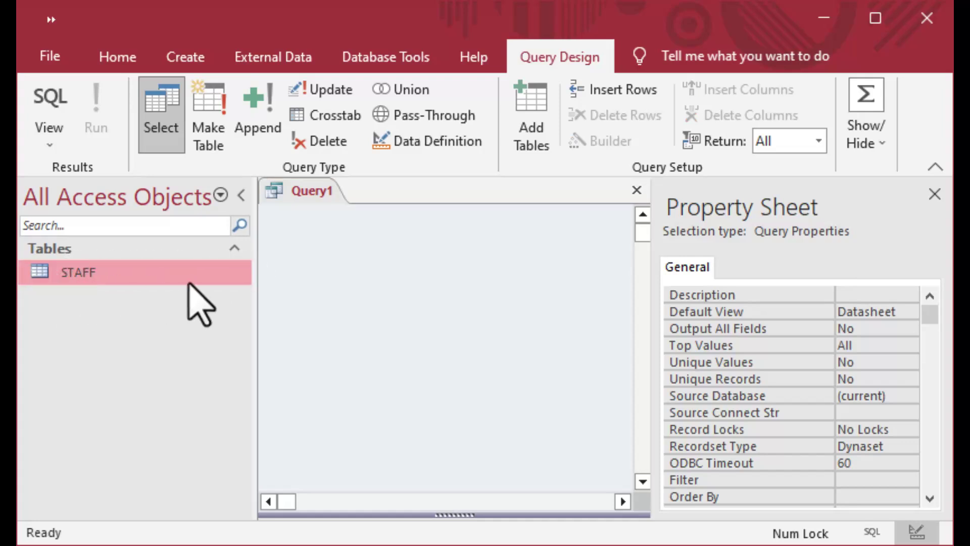
# Convert Query1 to an append query with STAFF as the destination table, hiding the Property Sheet.
pyautogui.click(262, 112)
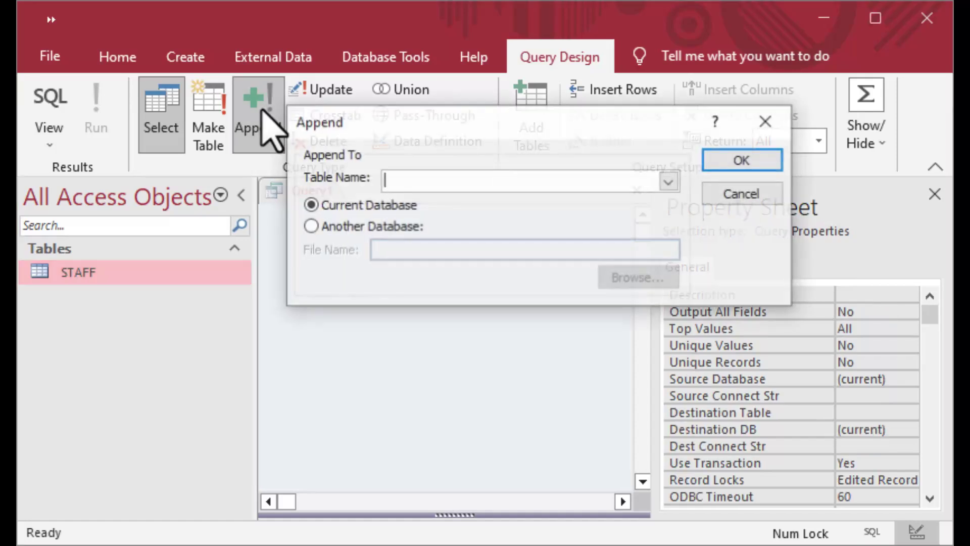
pyautogui.click(669, 181)
pyautogui.click(597, 203)
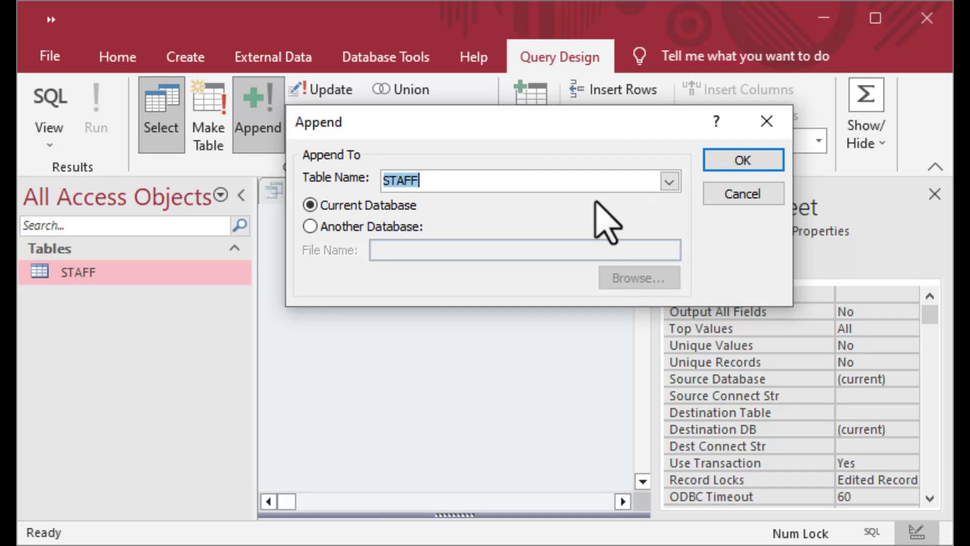
pyautogui.click(761, 162)
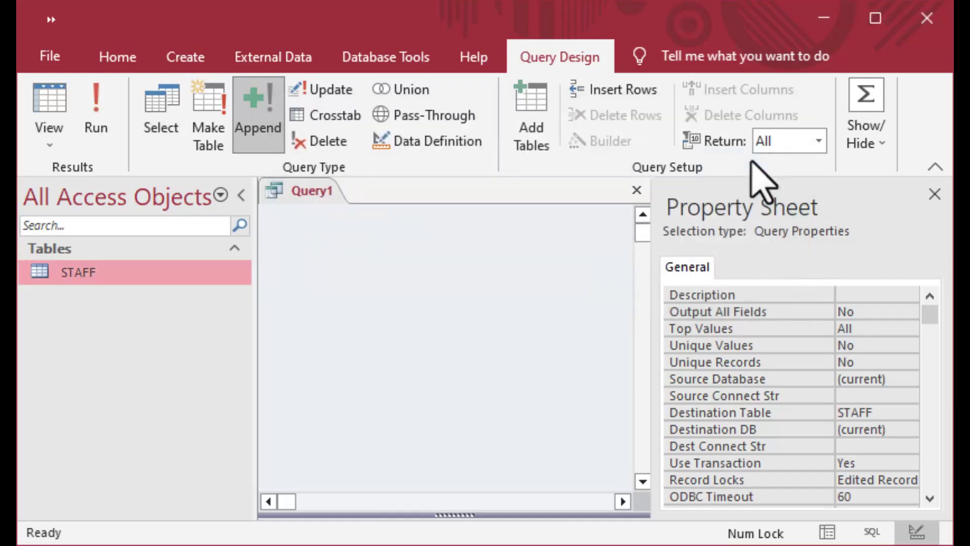
pyautogui.moveTo(459, 515); pyautogui.dragTo(461, 332)
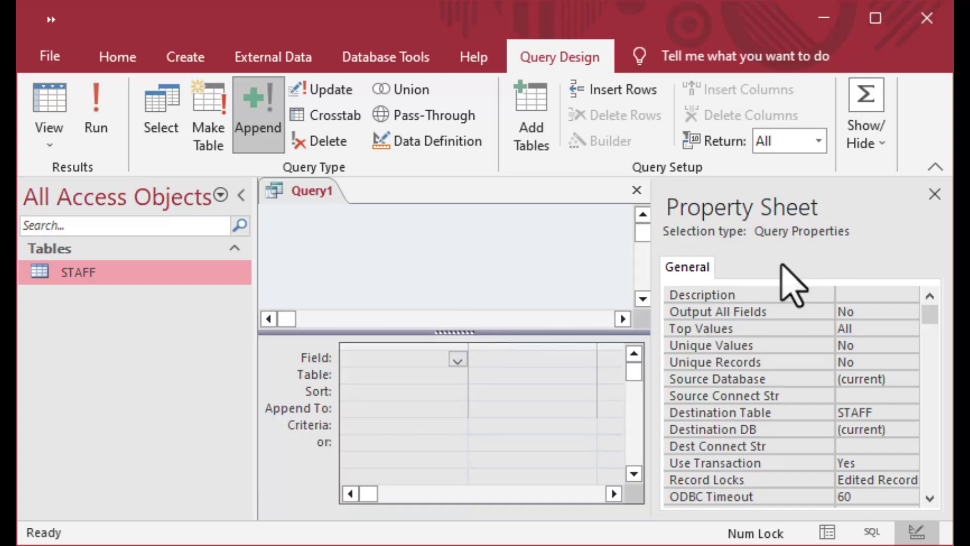
pyautogui.click(934, 194)
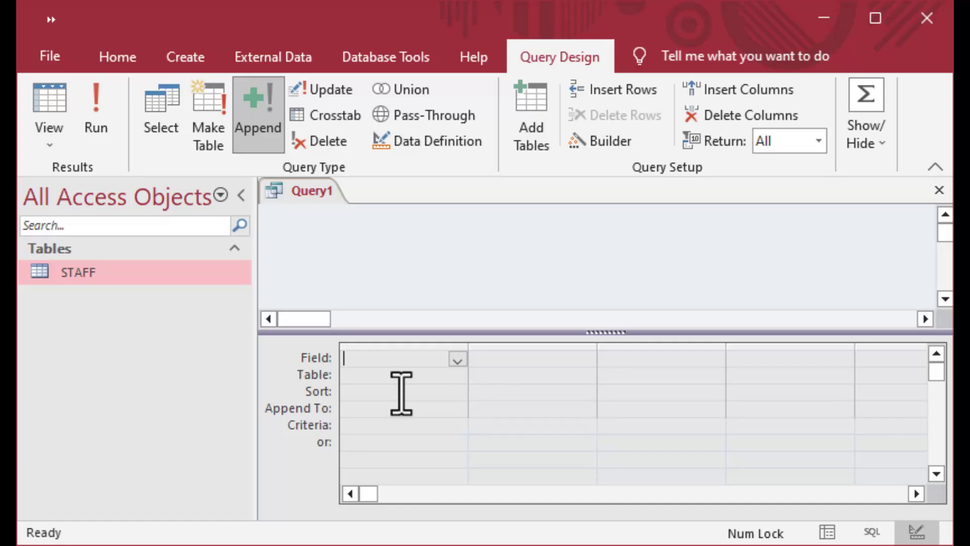
# Enter StaffID:10 plus LastName and FirstName constant expressions in the Field row.
pyautogui.write('StaffID')
pyautogui.press('Tab')
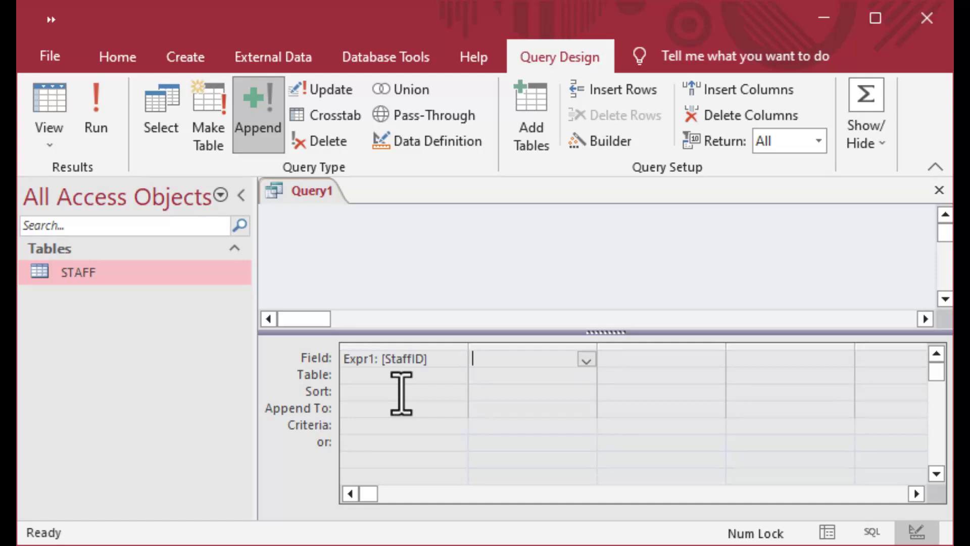
pyautogui.hotkey('shift', 'Tab')
pyautogui.write('StaffID:')
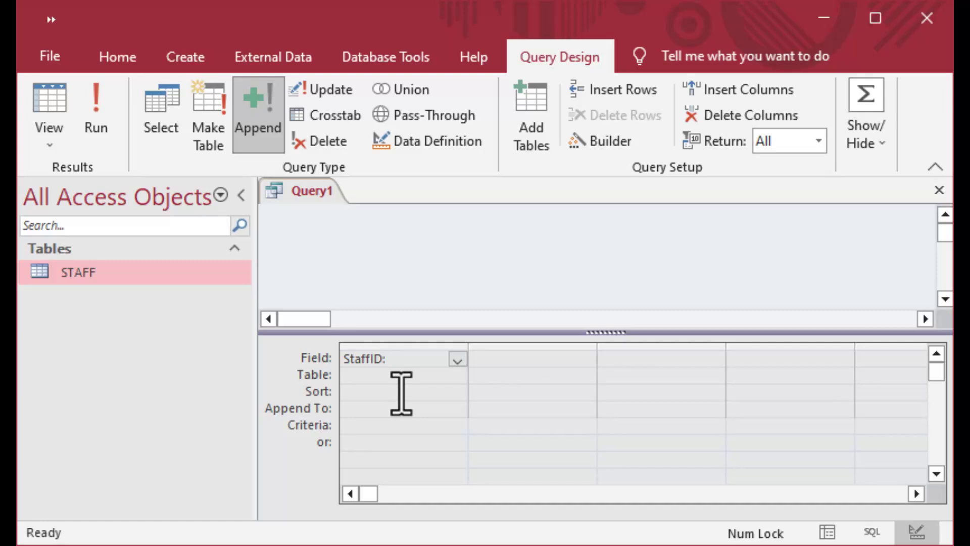
pyautogui.write('10')
pyautogui.press('Tab')
pyautogui.write('LastName:')
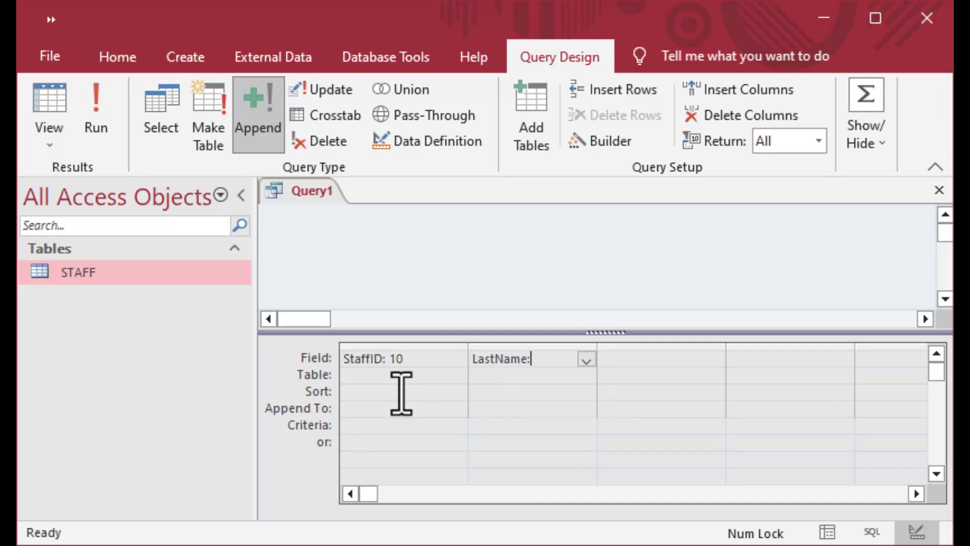
pyautogui.press('Tab')
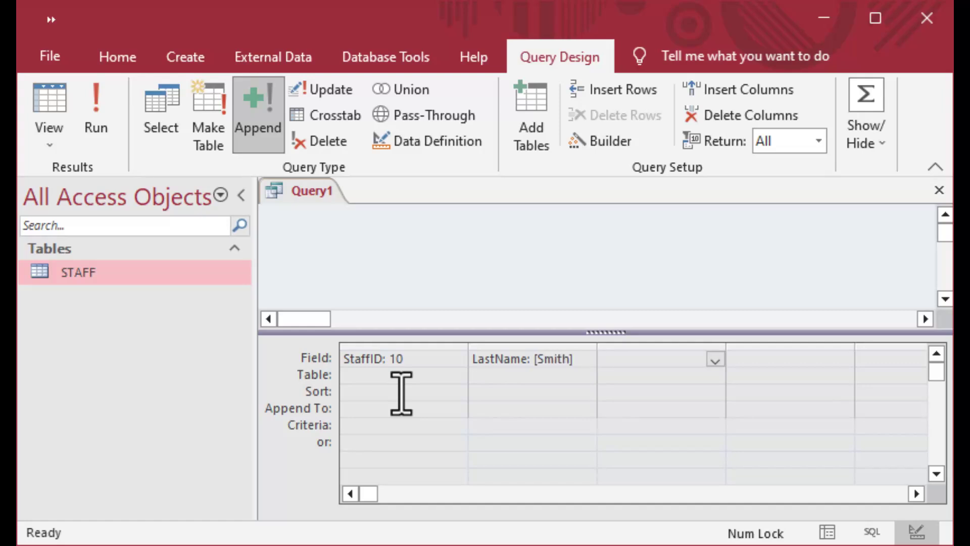
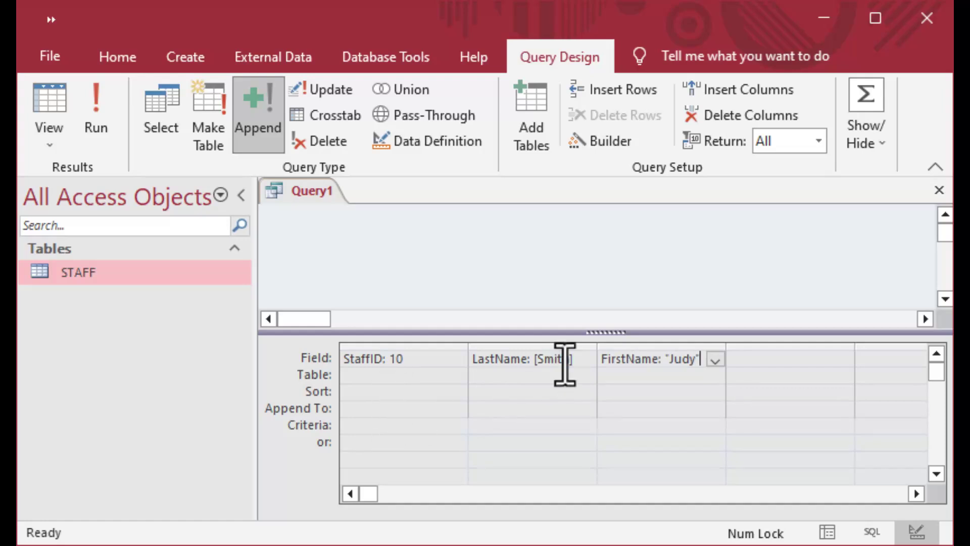
# Replace the brackets around the last-name value with double quotes.
pyautogui.click(585, 358)
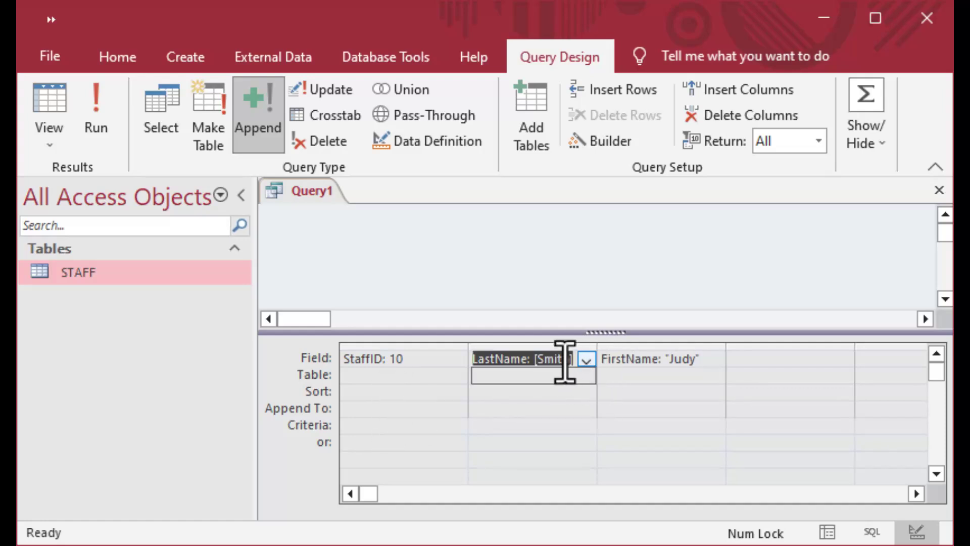
pyautogui.click(534, 359)
pyautogui.press('Delete')
pyautogui.write('"')
pyautogui.press('Right')
pyautogui.press('Right')
pyautogui.press('Right')
pyautogui.press('Right')
pyautogui.press('Right')
pyautogui.press('Delete')
pyautogui.write('"')
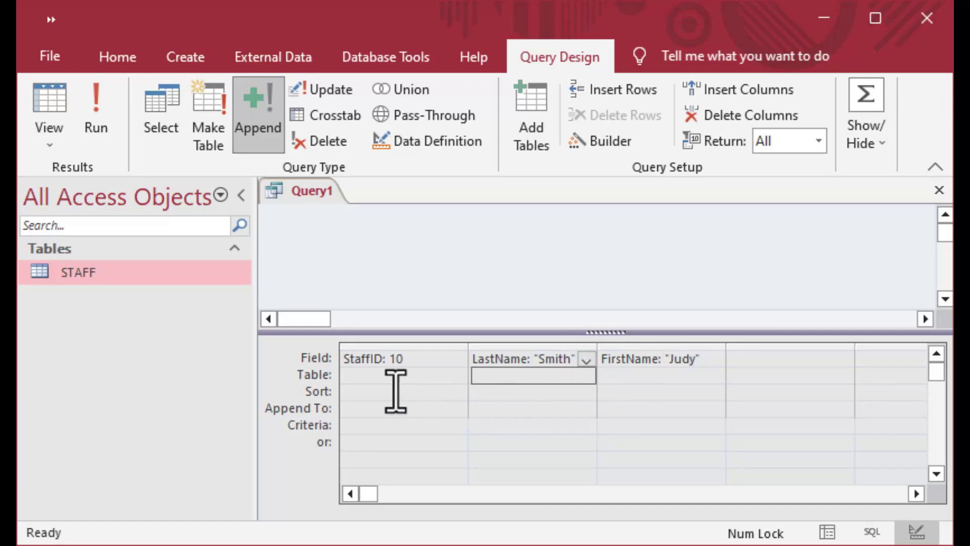
pyautogui.click(389, 377)
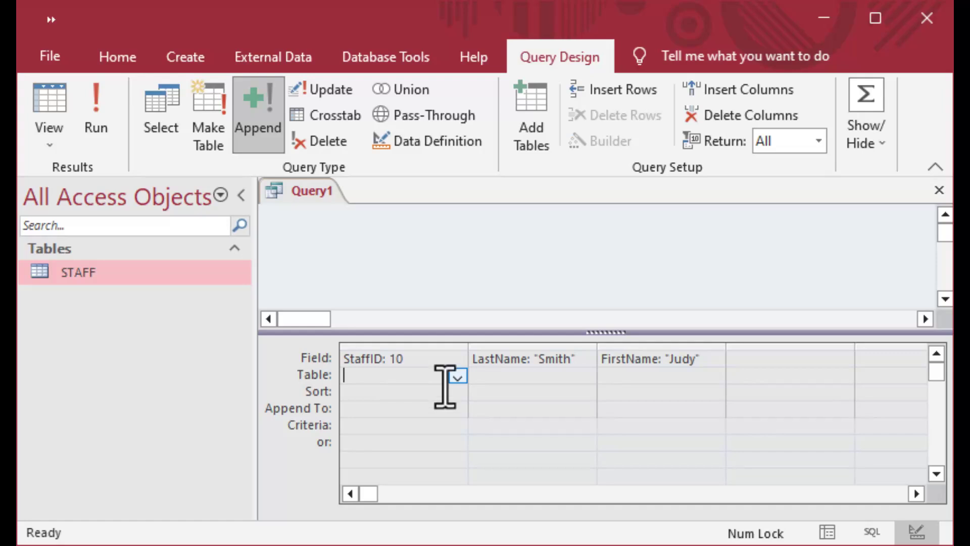
# Set the Append To row to StaffID, LastName and FirstName for the three columns.
pyautogui.click(415, 408)
pyautogui.click(457, 409)
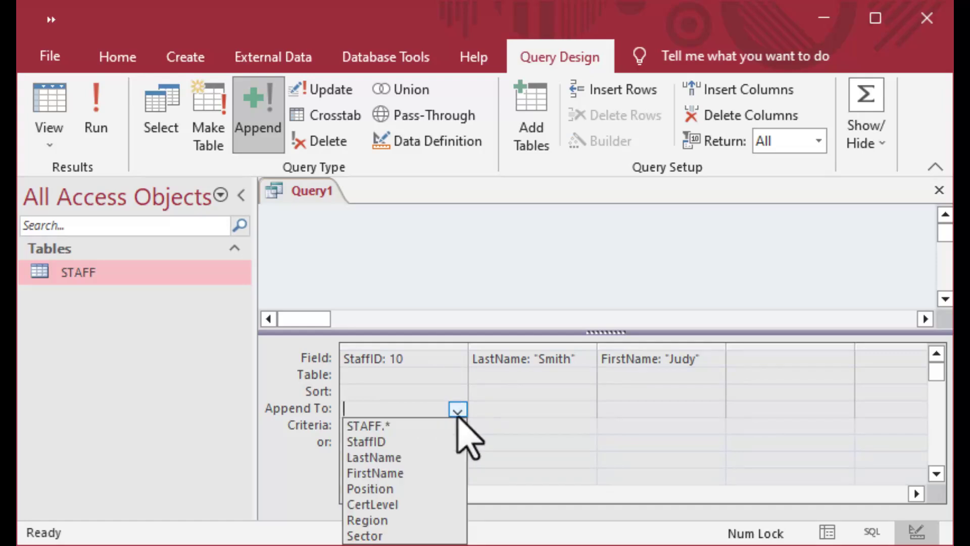
pyautogui.click(442, 439)
pyautogui.click(518, 412)
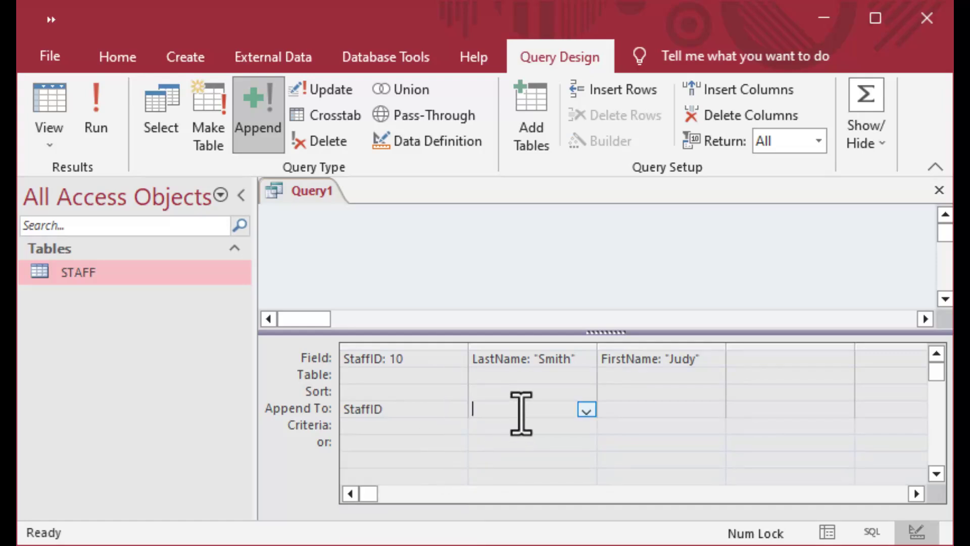
pyautogui.click(586, 409)
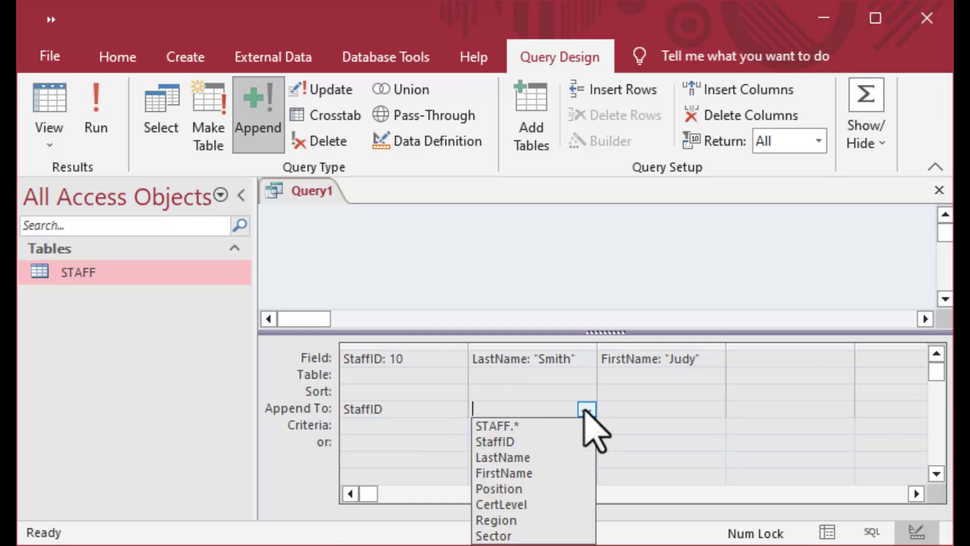
pyautogui.click(566, 458)
pyautogui.click(667, 410)
pyautogui.click(715, 410)
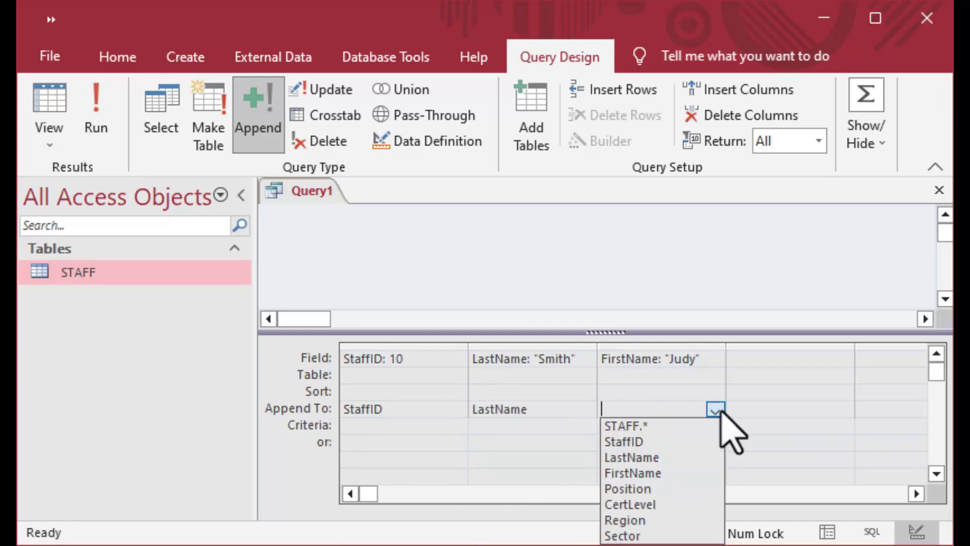
pyautogui.click(669, 470)
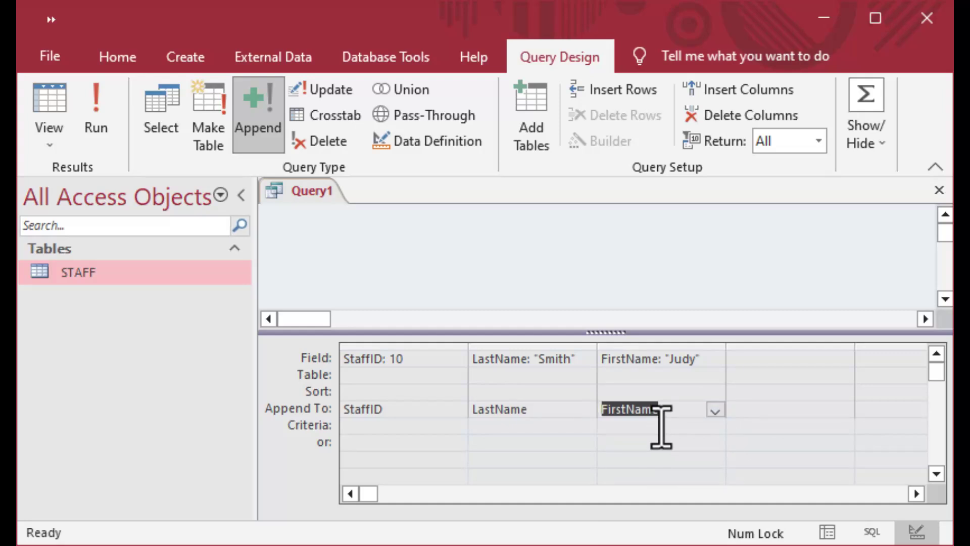
# Run the append query, confirm adding 1 row, and verify StaffID 10 in STAFF.
pyautogui.click(100, 109)
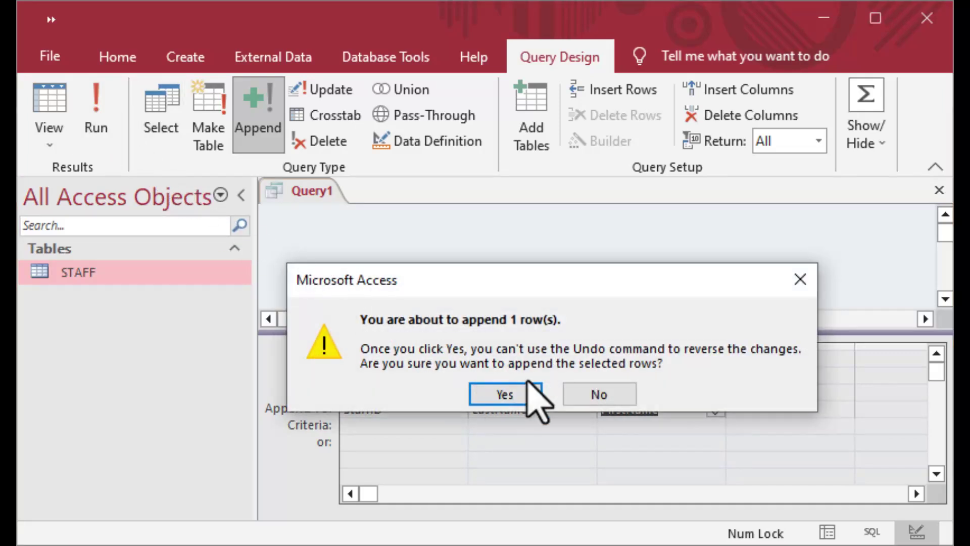
pyautogui.click(505, 395)
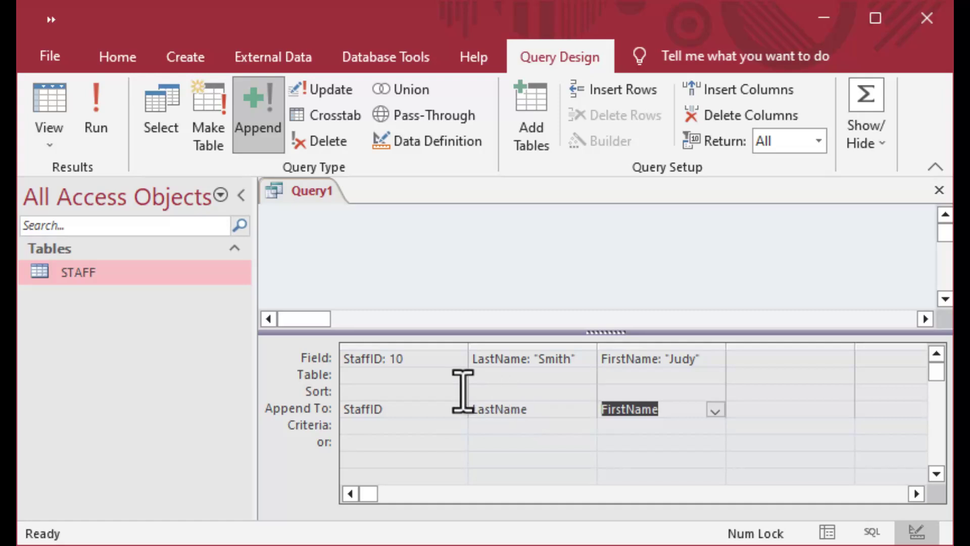
pyautogui.doubleClick(42, 276)
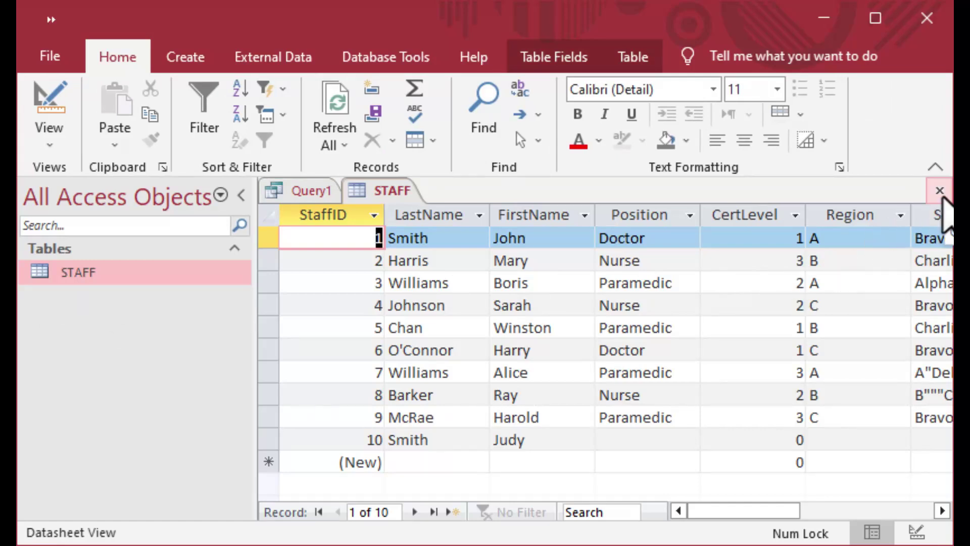
pyautogui.click(940, 197)
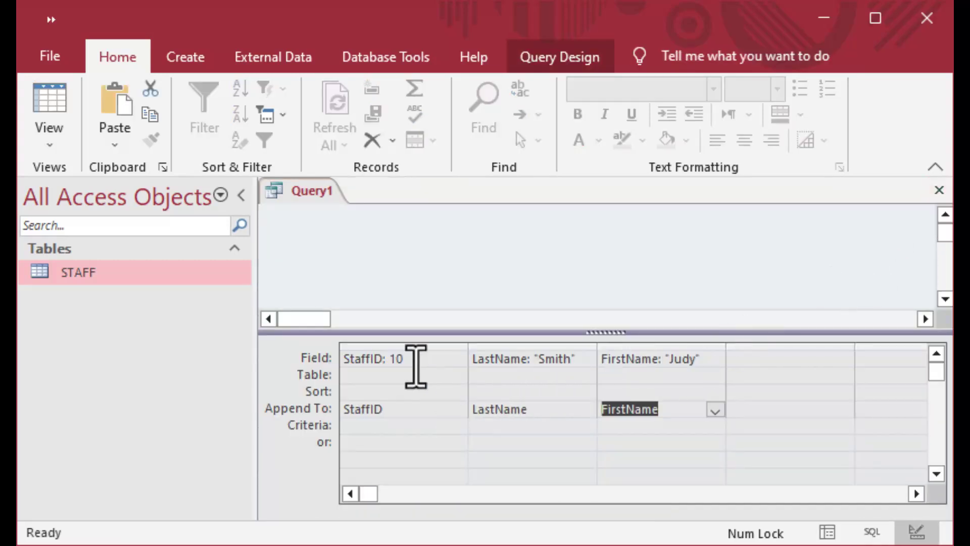
# Change the query's StaffID value to 100 and replace the quoted last and first names with another staff member's.
pyautogui.click(415, 360)
pyautogui.write('0')
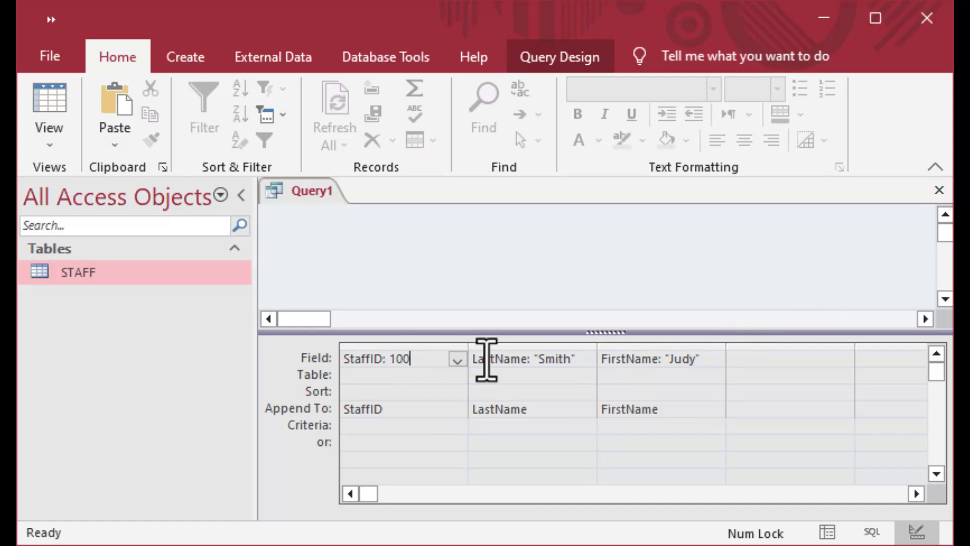
pyautogui.click(563, 358)
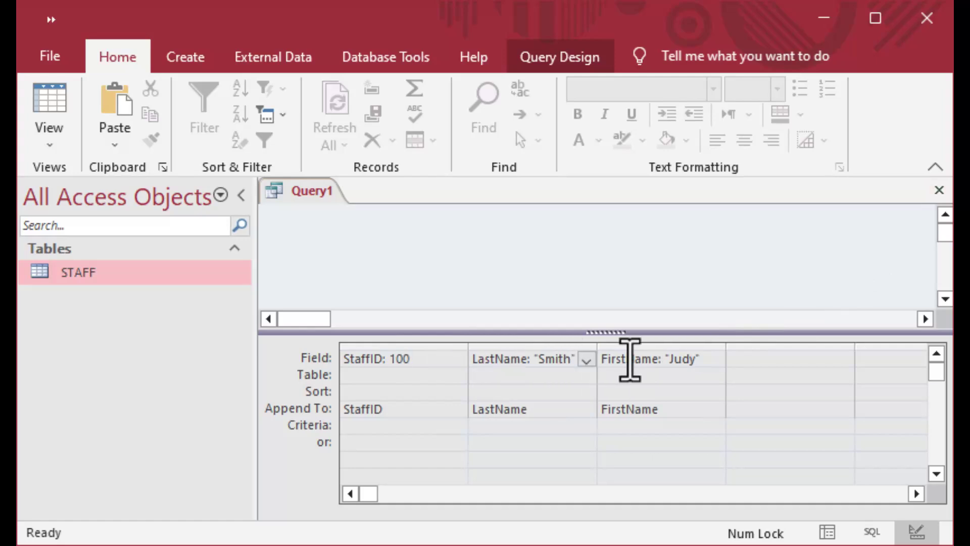
pyautogui.press('Delete')
pyautogui.press('Delete')
pyautogui.press('BackSpace')
pyautogui.press('BackSpace')
pyautogui.press('BackSpace')
pyautogui.press('BackSpace')
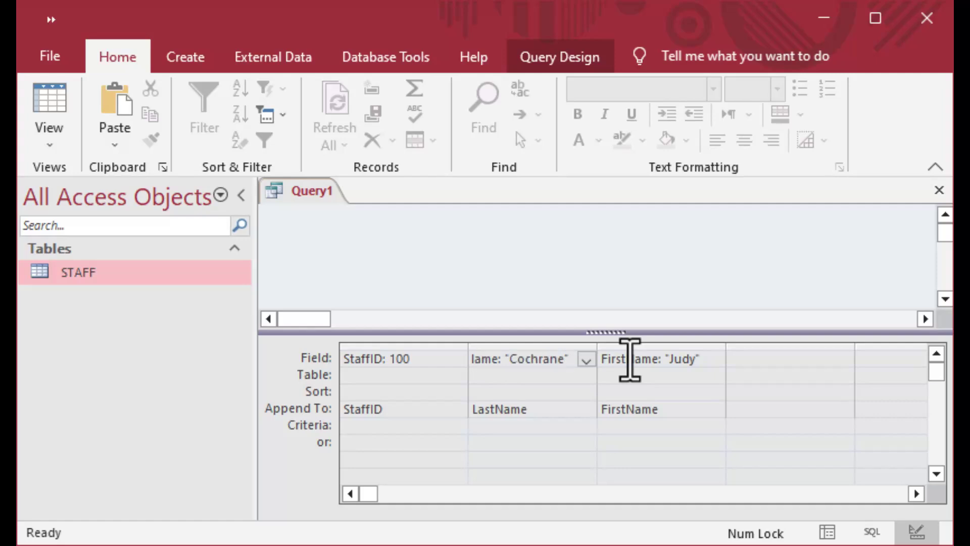
pyautogui.click(702, 359)
pyautogui.press('BackSpace')
pyautogui.press('BackSpace')
pyautogui.press('BackSpace')
pyautogui.press('BackSpace')
pyautogui.press('BackSpace')
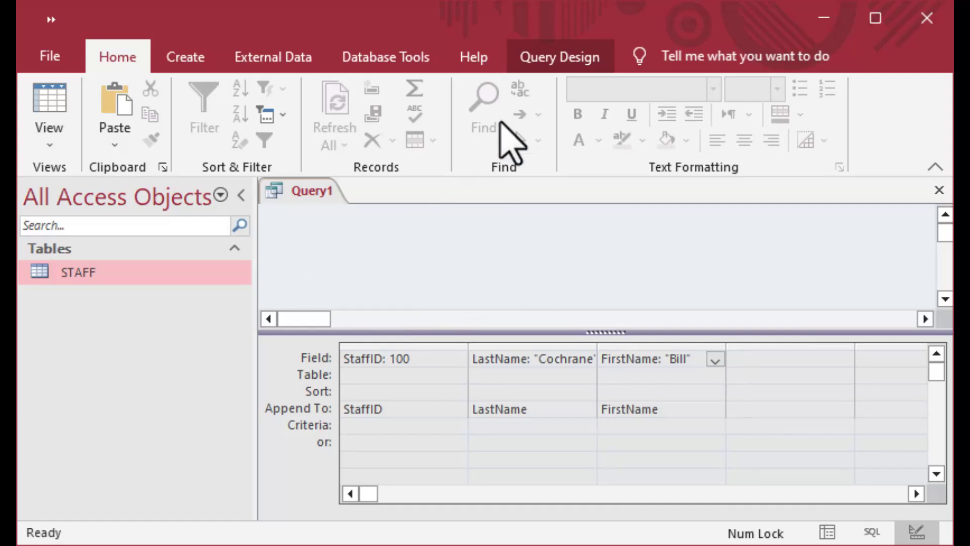
# Run the append query to add the StaffID 100 row to STAFF, then close Query1 without saving.
pyautogui.click(544, 57)
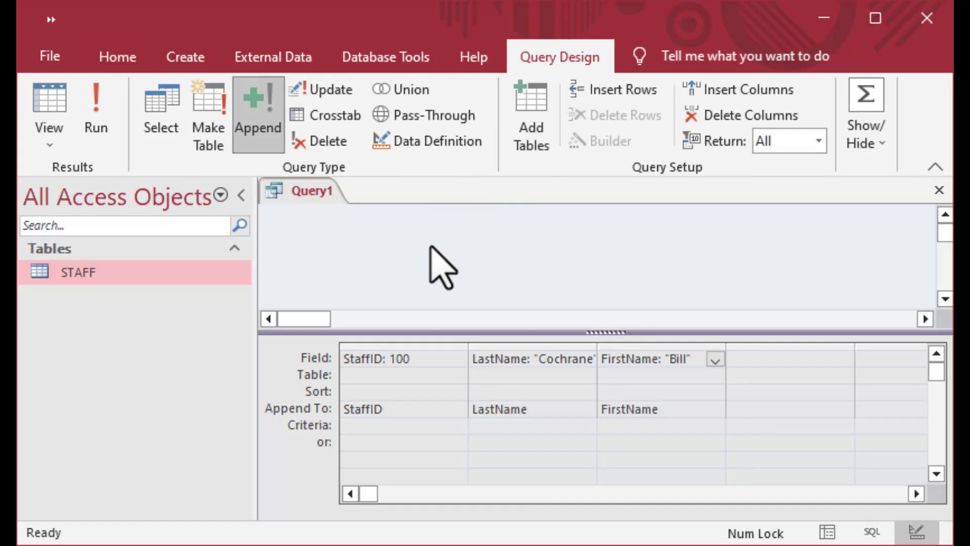
pyautogui.click(93, 113)
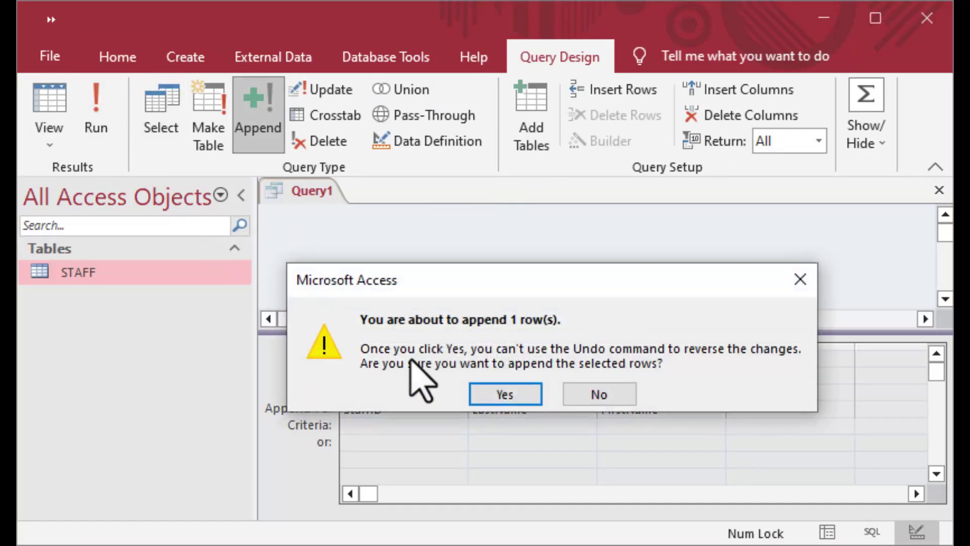
pyautogui.click(501, 390)
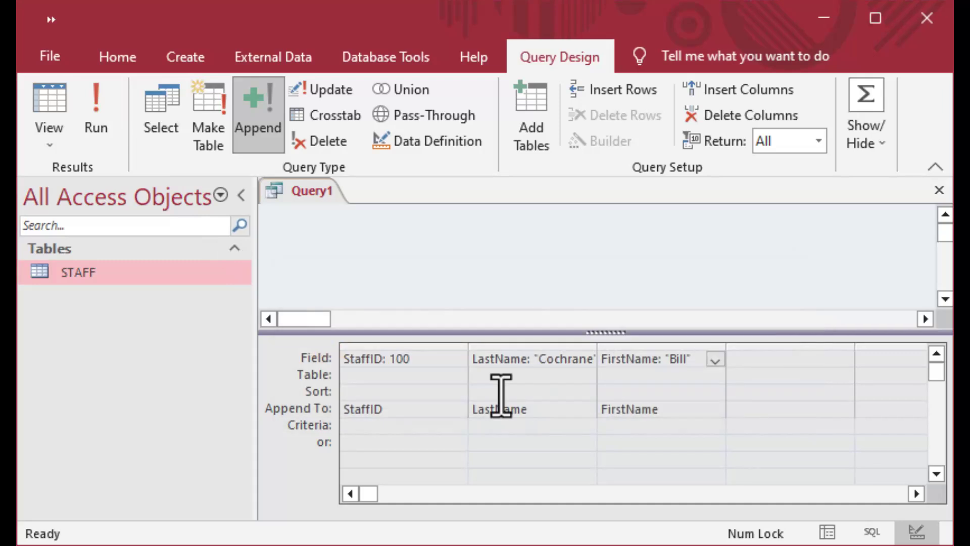
pyautogui.click(938, 187)
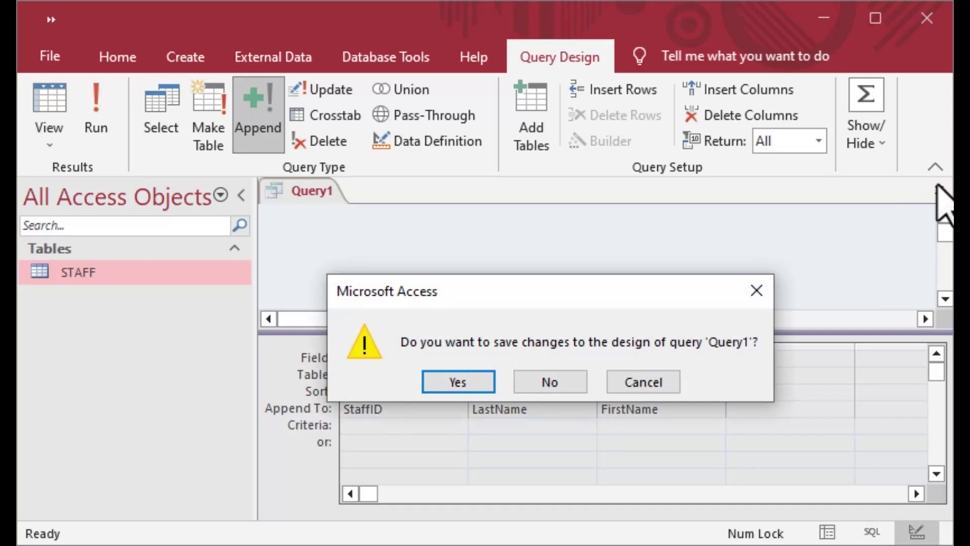
pyautogui.click(572, 384)
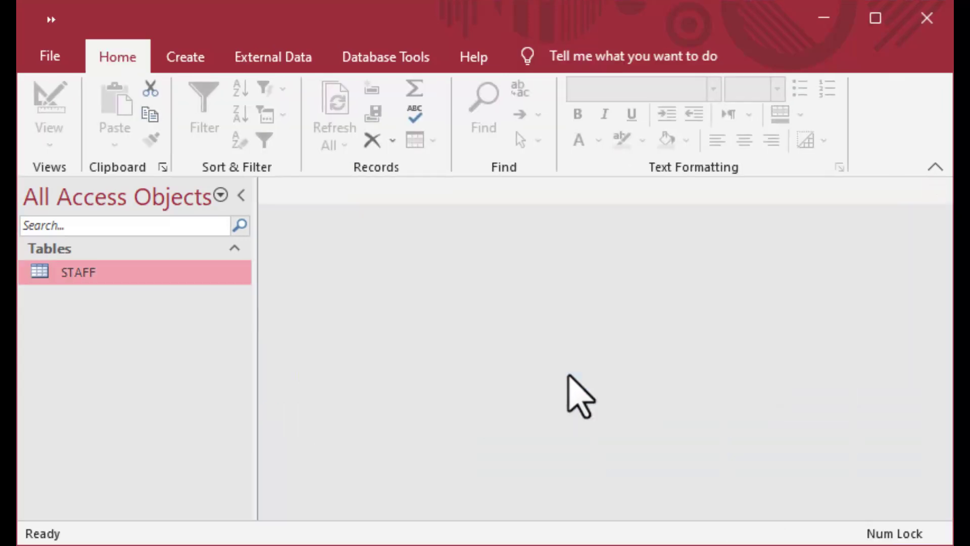
# Open STAFF and fill record 10 with Position Nurse, CertLevel 2, Region A, Sector Charlie.
pyautogui.doubleClick(40, 277)
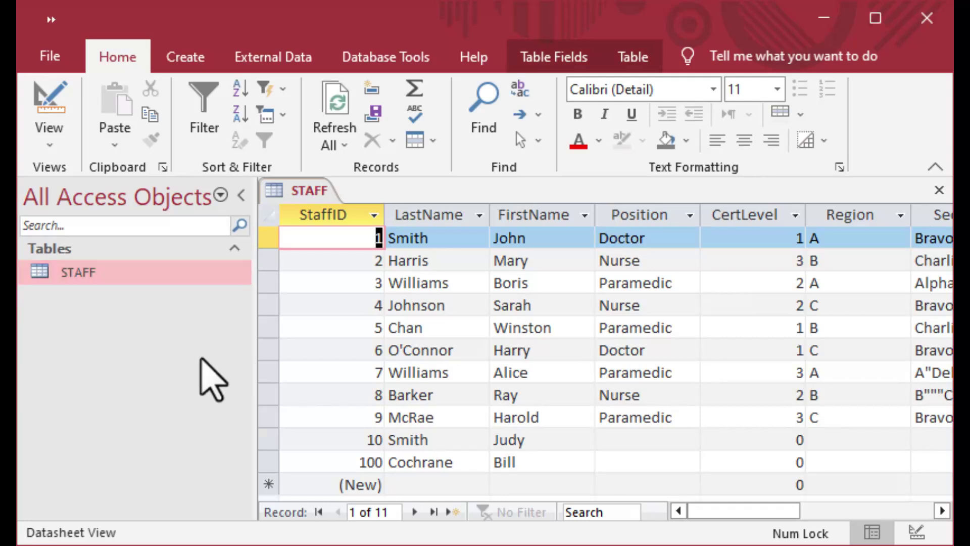
pyautogui.click(350, 461)
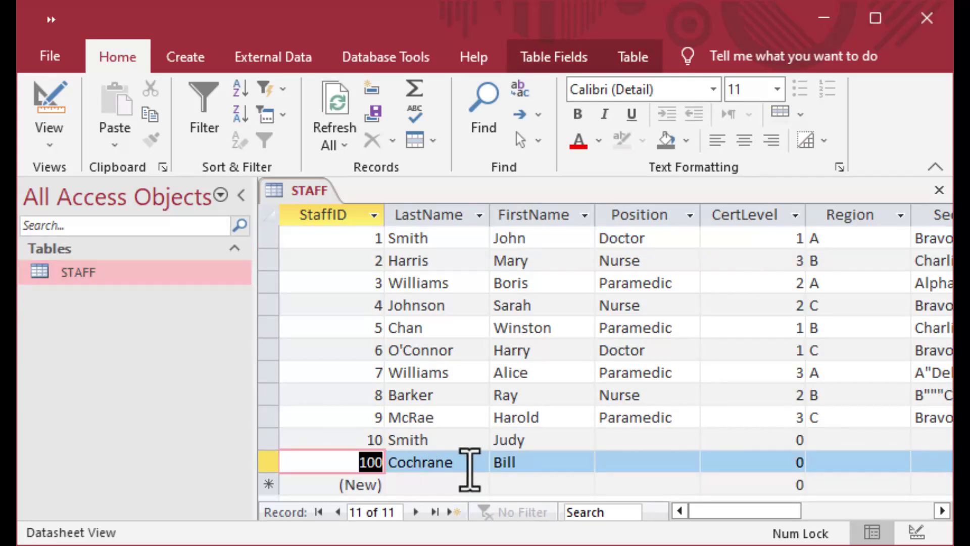
pyautogui.press('Tab')
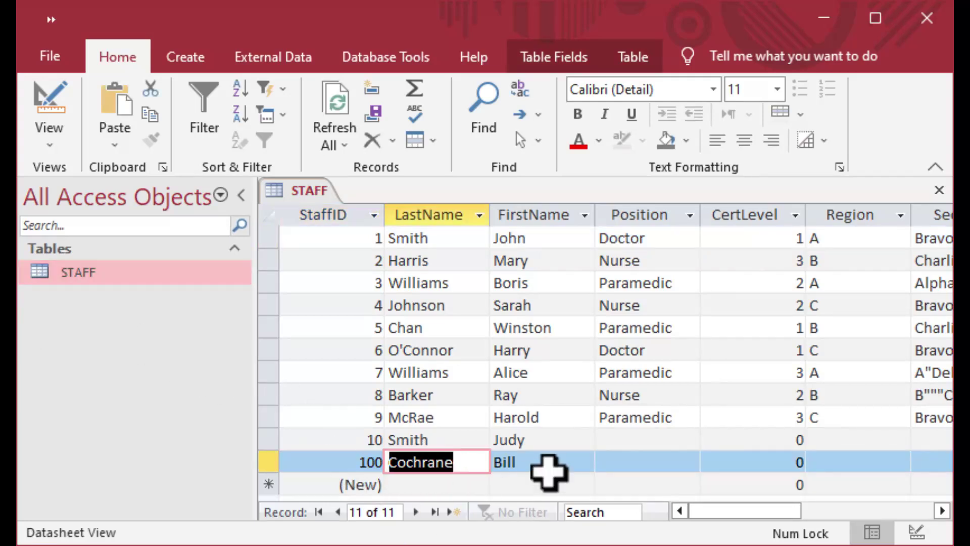
pyautogui.press('Tab')
pyautogui.press('Tab')
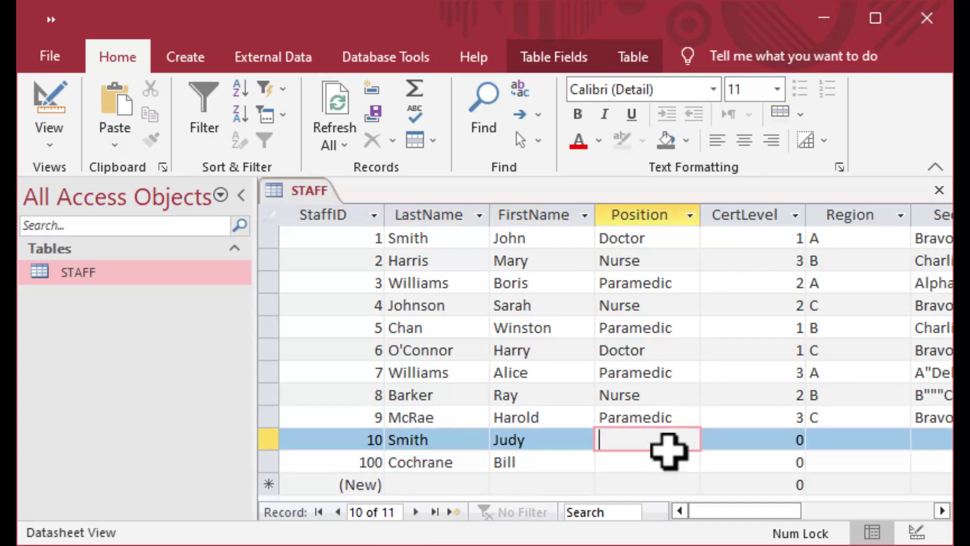
pyautogui.click(746, 461)
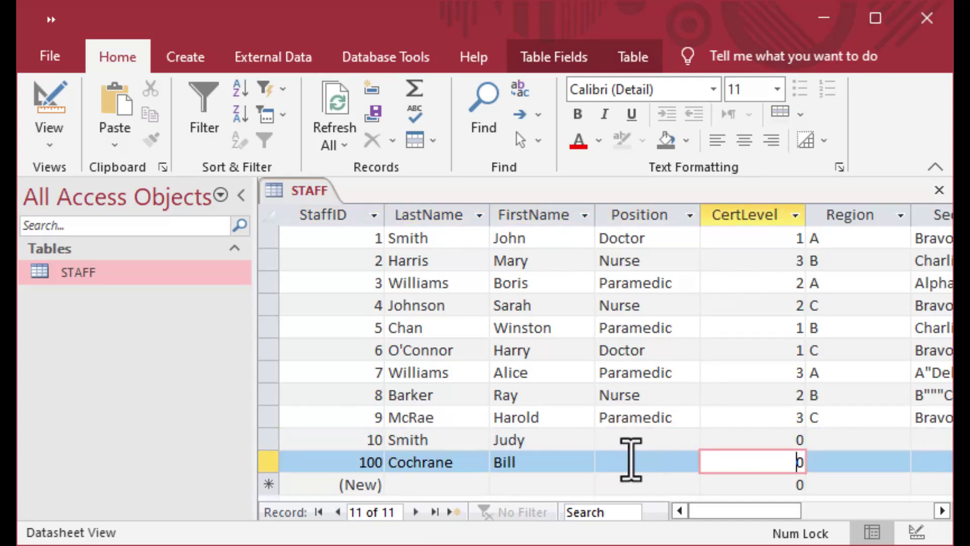
pyautogui.click(644, 439)
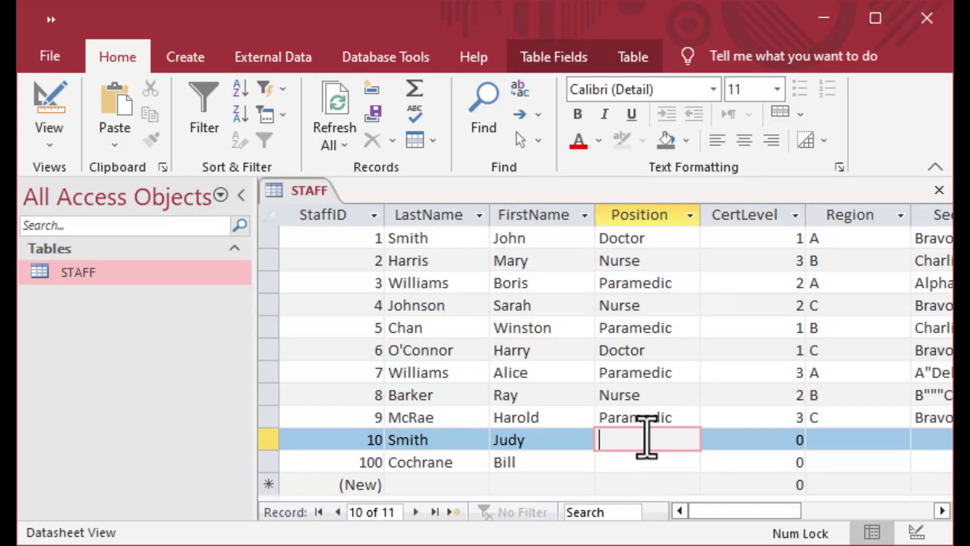
pyautogui.write('Nurse')
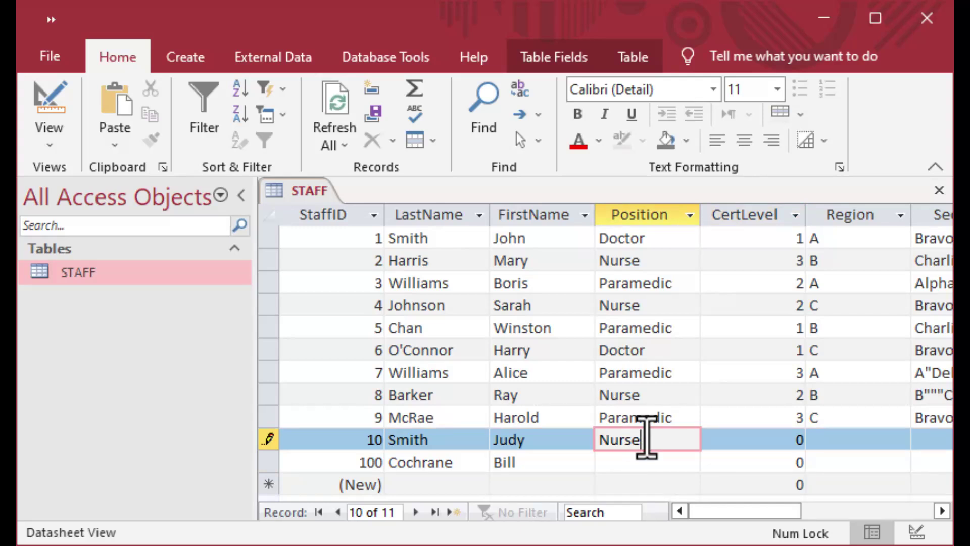
pyautogui.press('Tab')
pyautogui.write('2')
pyautogui.press('Tab')
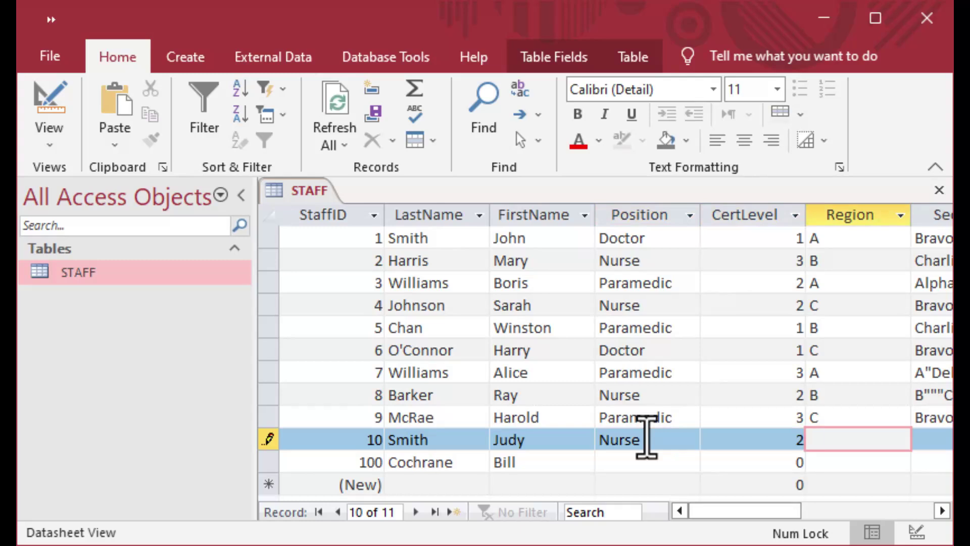
pyautogui.write('A')
pyautogui.press('Tab')
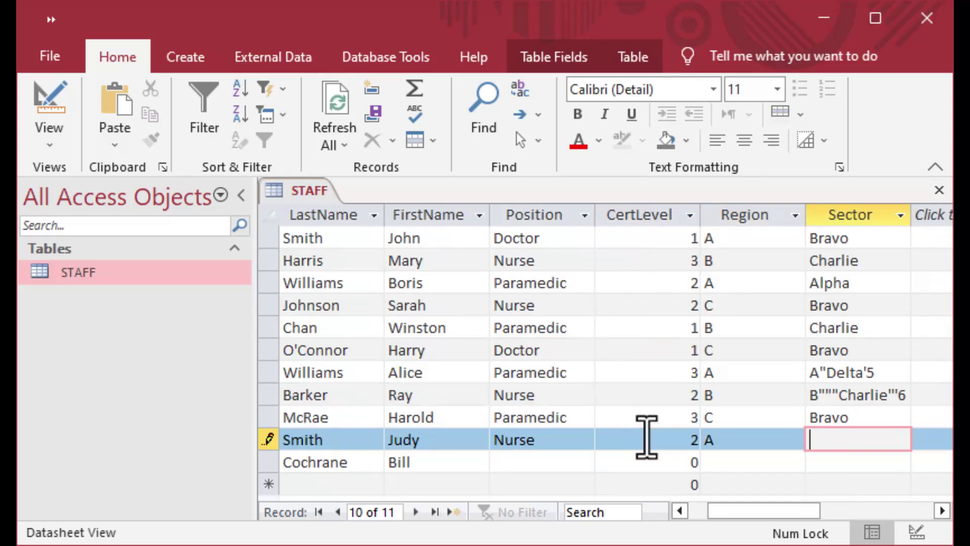
pyautogui.write('Charlie')
pyautogui.press('Return')
# Fill record 100 with Position Paramedic, CertLevel 3, Region C, Sector Alpha.
pyautogui.press('Tab')
pyautogui.press('Tab')
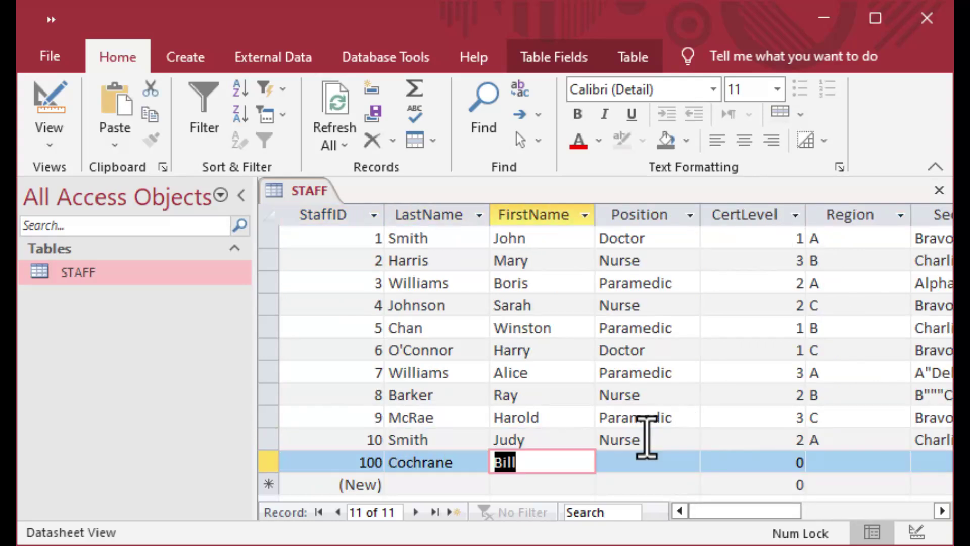
pyautogui.press('Tab')
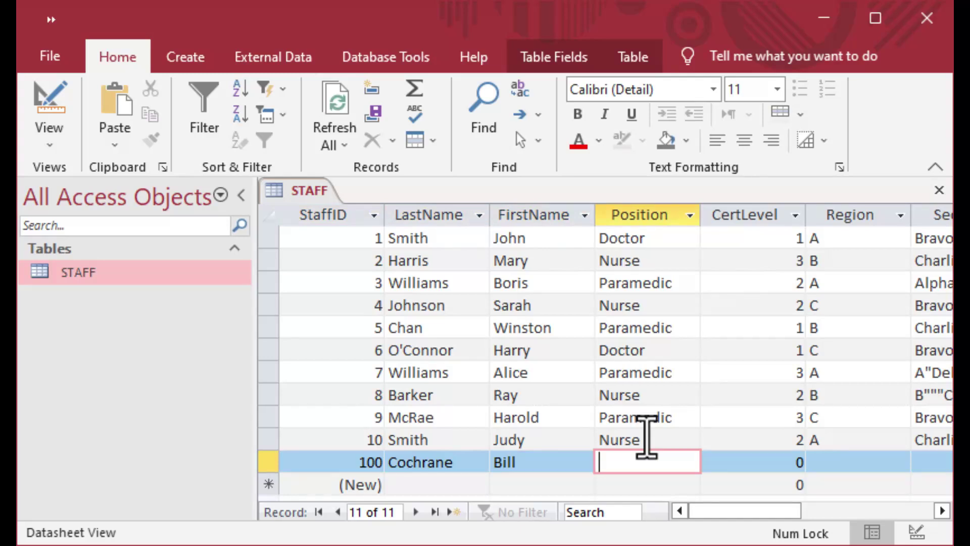
pyautogui.write('Paramedic')
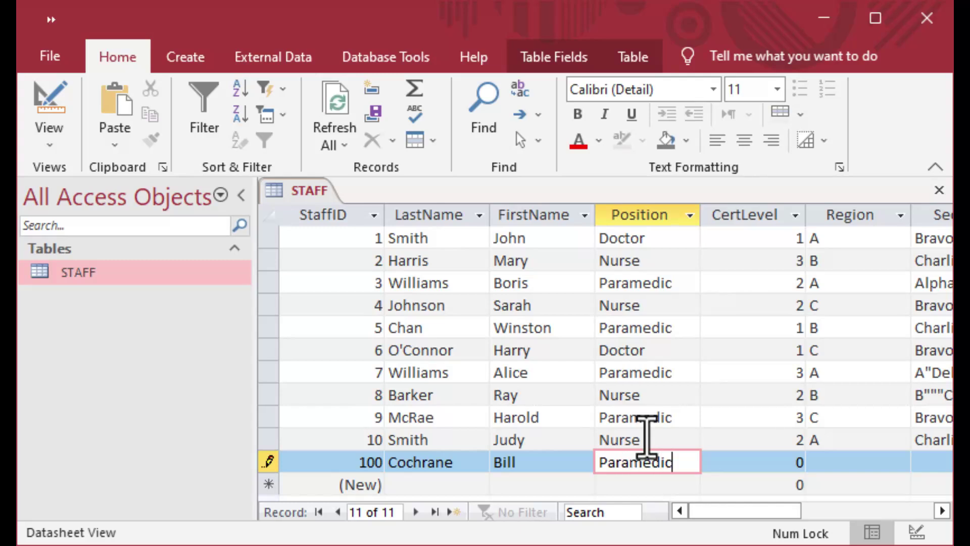
pyautogui.press('Tab')
pyautogui.write('3')
pyautogui.press('Tab')
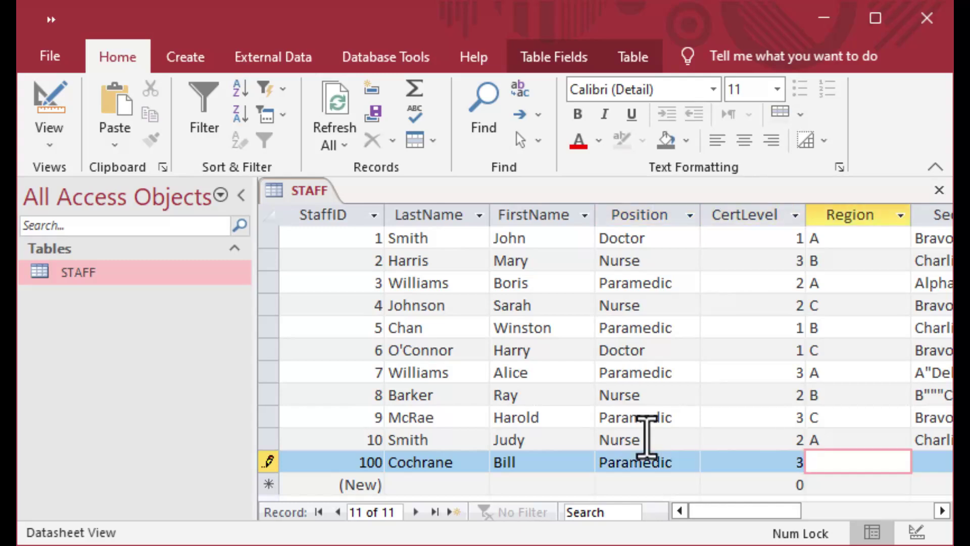
pyautogui.write('C')
pyautogui.press('Tab')
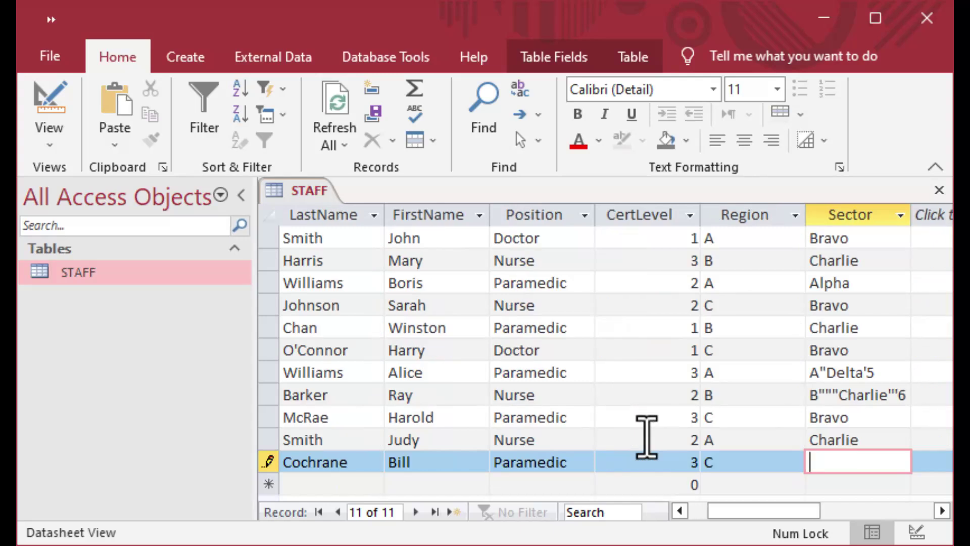
pyautogui.write('Alpha')
pyautogui.press('Tab')
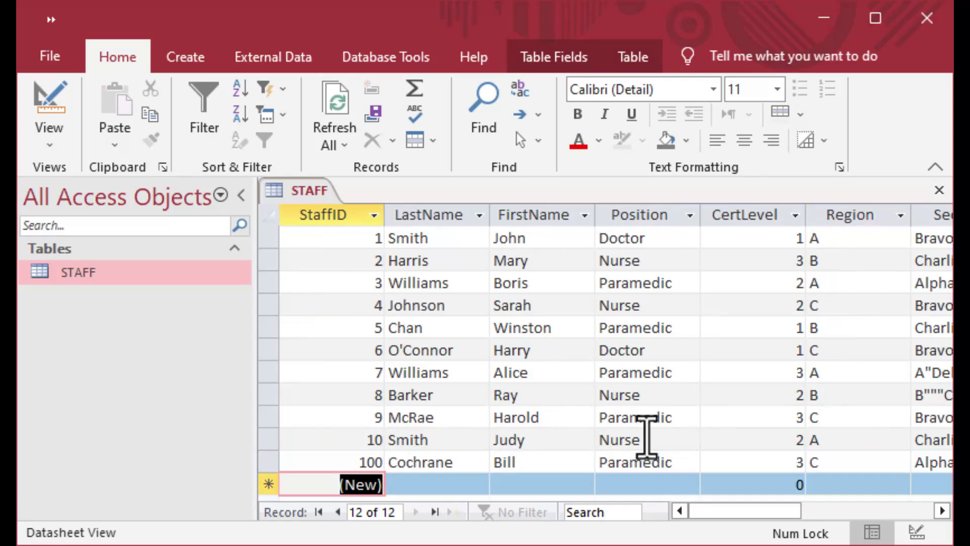
# Add a new staff record with last and first names, Nurse, CertLevel 1, Region A, Sector Alpha.
pyautogui.doubleClick(348, 463)
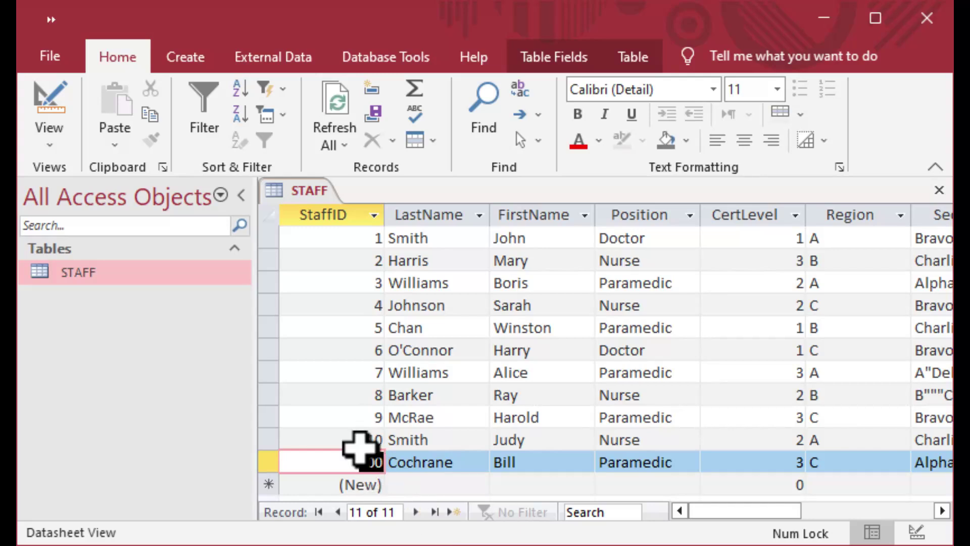
pyautogui.press('Up')
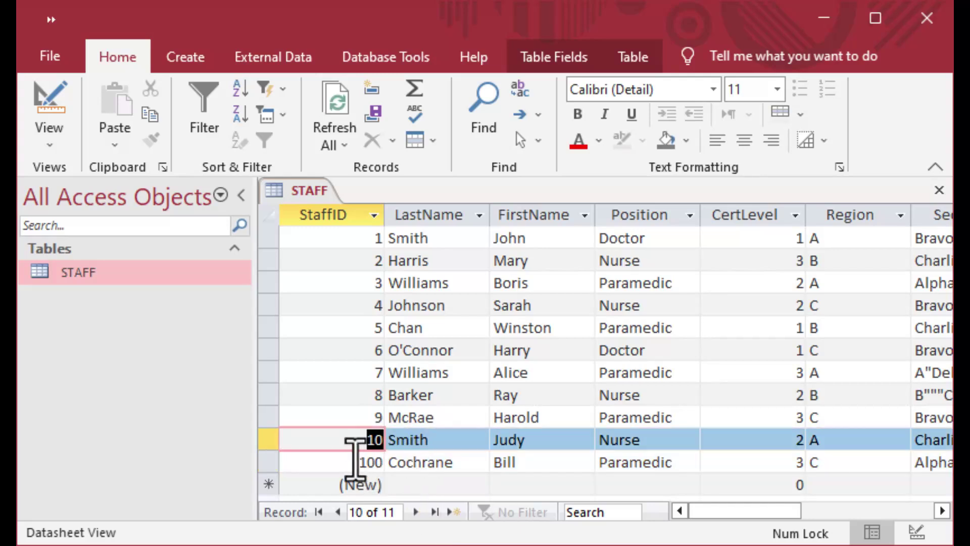
pyautogui.press('Down')
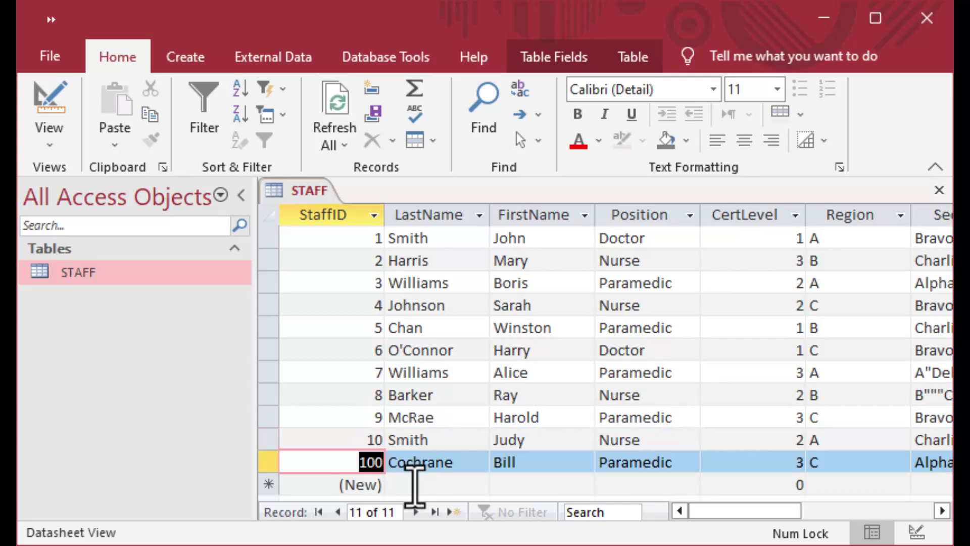
pyautogui.click(418, 483)
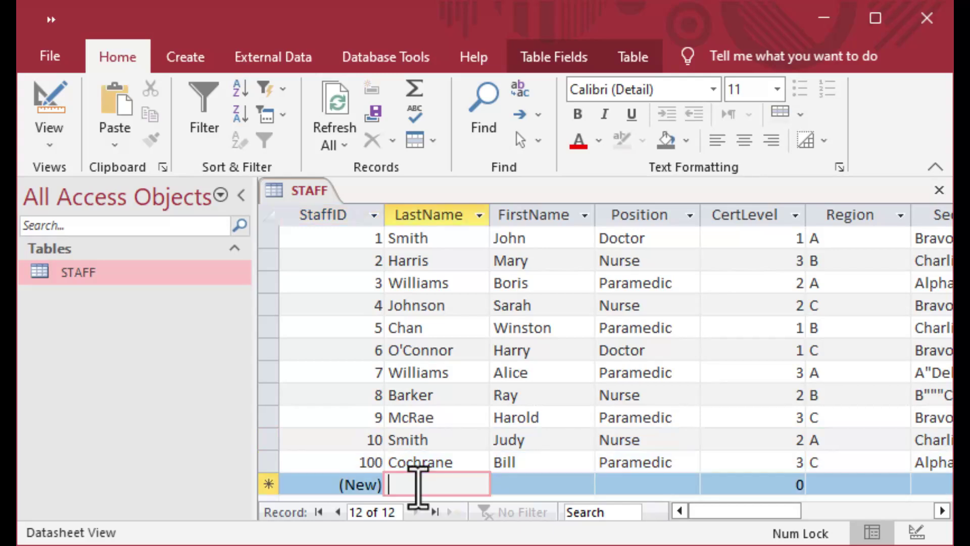
pyautogui.press('Tab')
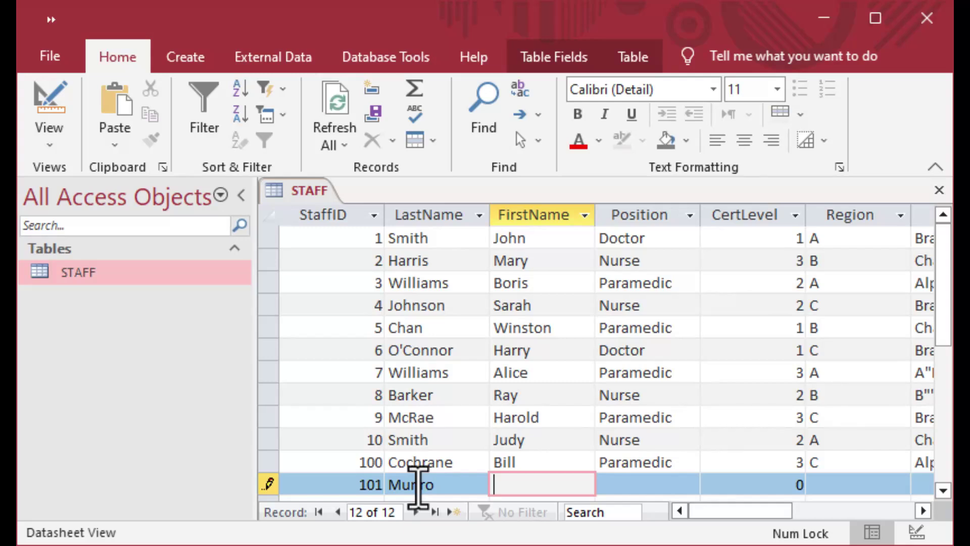
pyautogui.press('Tab')
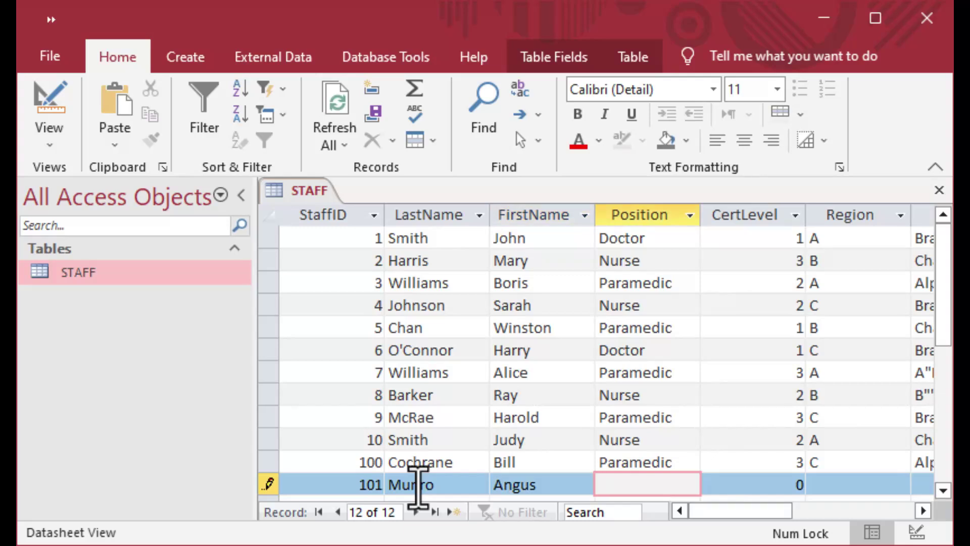
pyautogui.write('Nurse')
pyautogui.press('Tab')
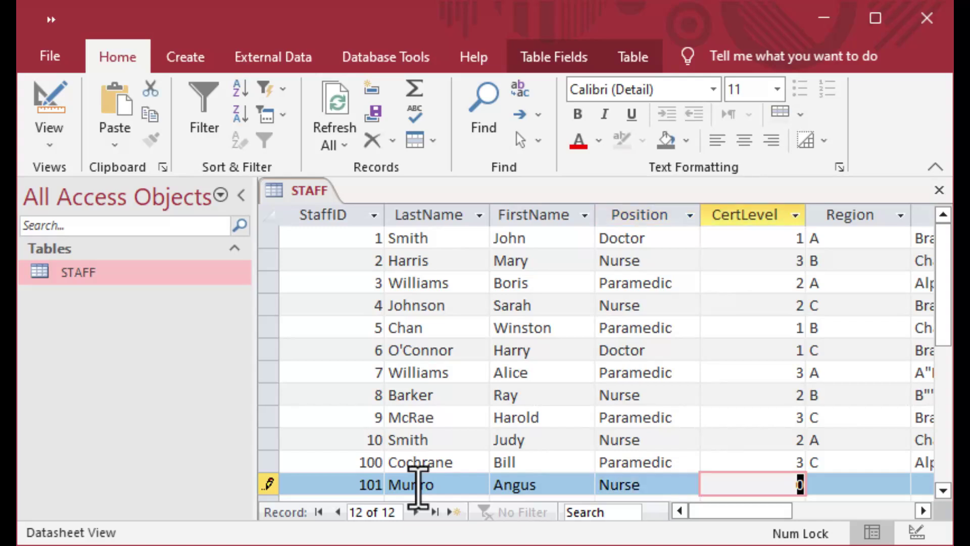
pyautogui.write('1')
pyautogui.press('Tab')
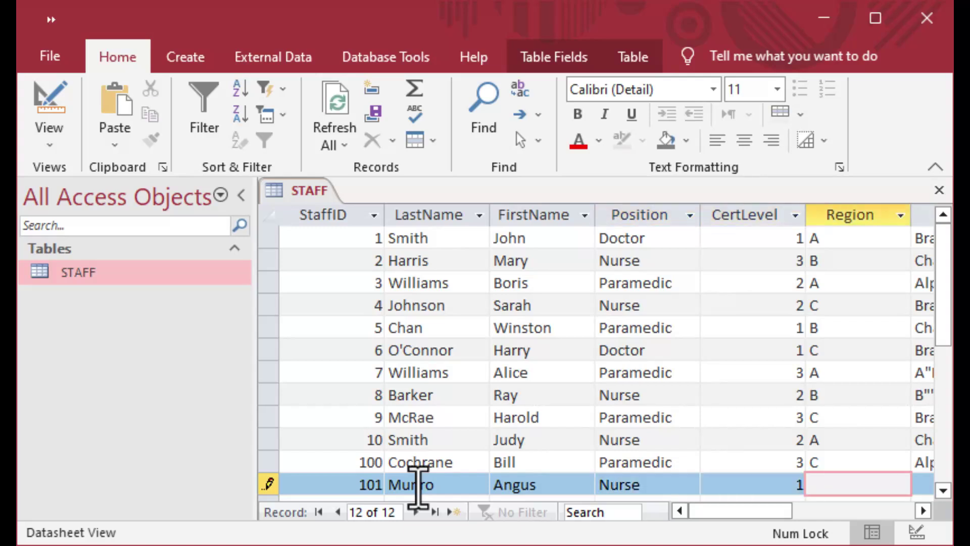
pyautogui.write('A')
pyautogui.press('Tab')
pyautogui.write('Alpha')
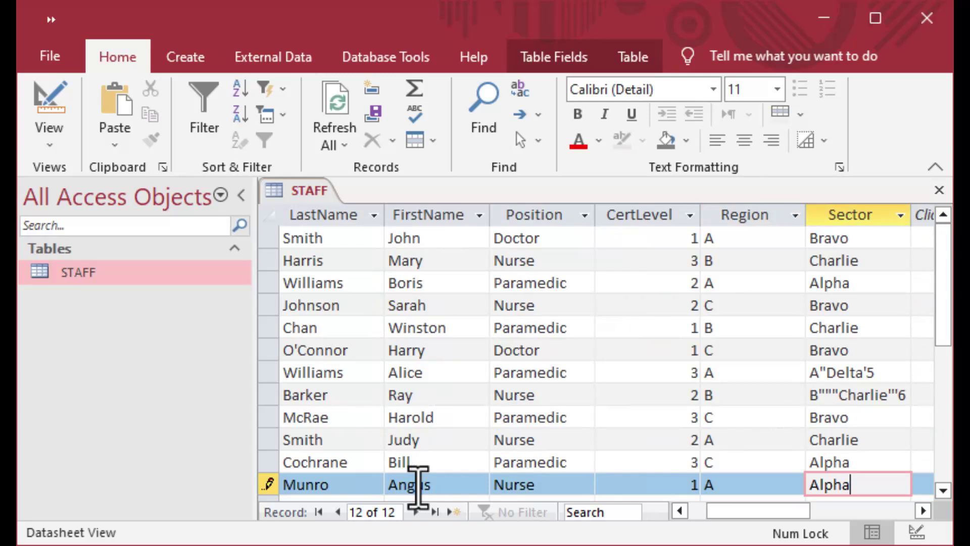
pyautogui.press('Tab')
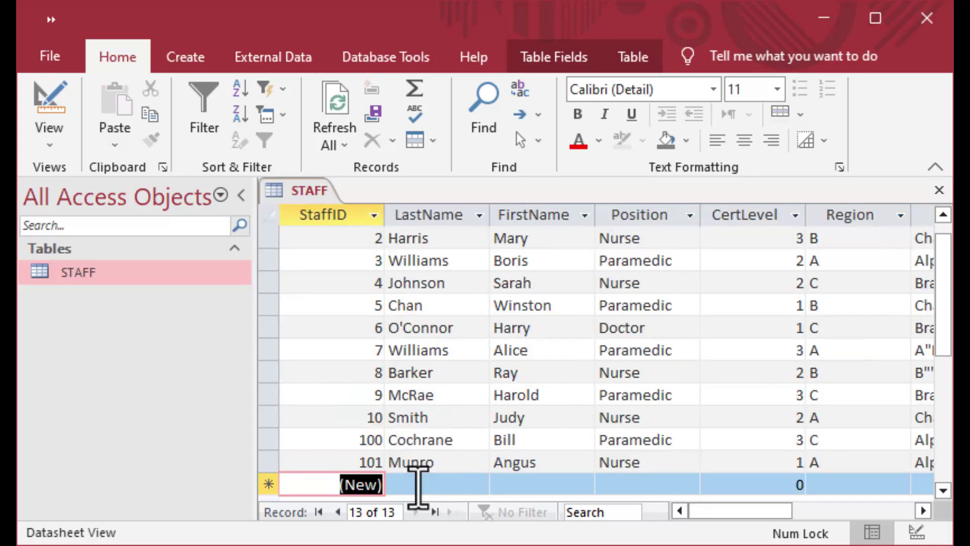
# Check the StaffID values of records 10, 100 and the new record 101.
pyautogui.press('Up')
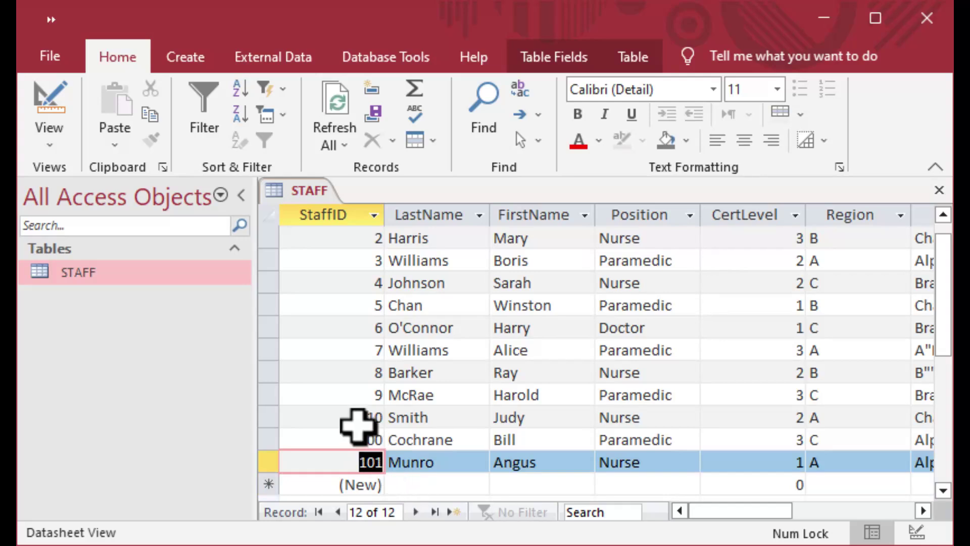
pyautogui.click(378, 417)
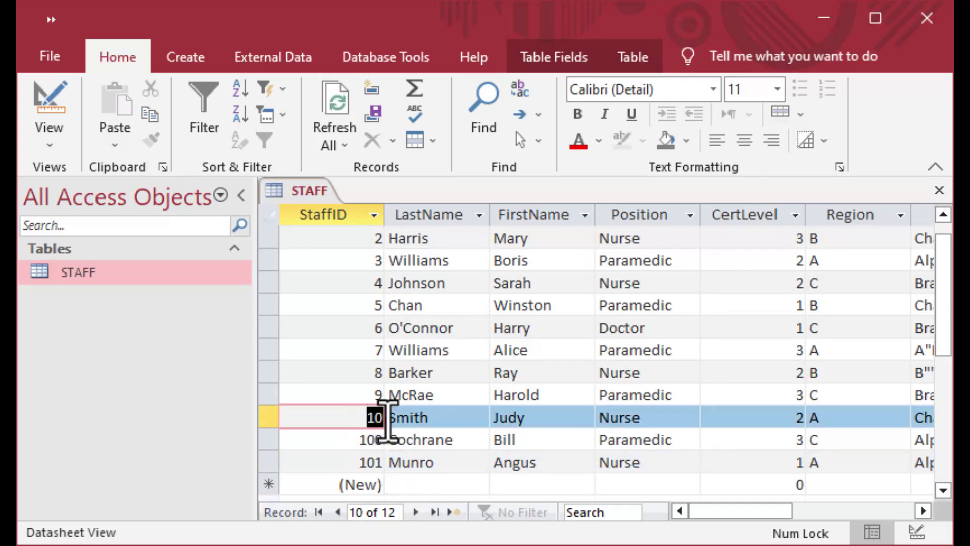
pyautogui.keyDown('shift'); pyautogui.click(389, 444); pyautogui.keyUp('shift')
pyautogui.click(381, 443)
pyautogui.keyDown('shift'); pyautogui.click(397, 465); pyautogui.keyUp('shift')
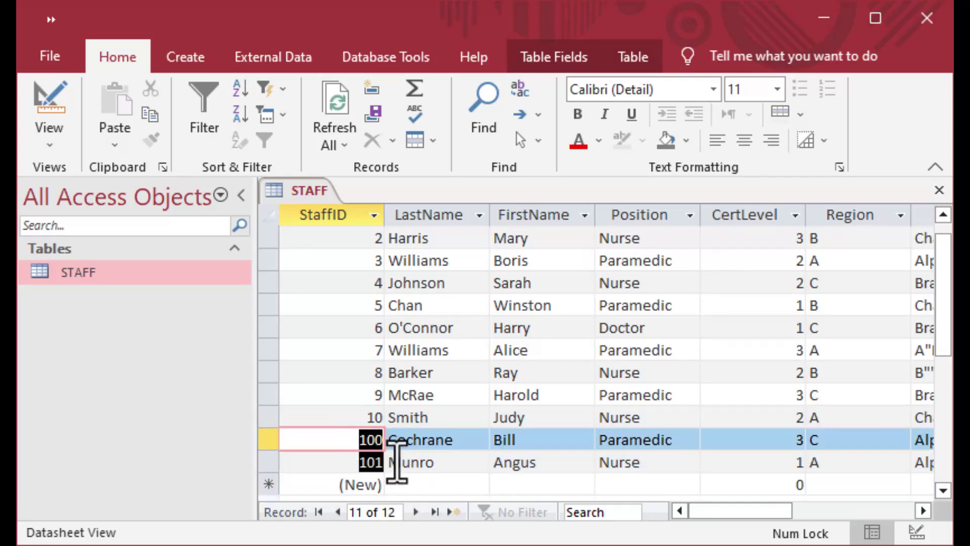
pyautogui.click(397, 462)
pyautogui.click(457, 485)
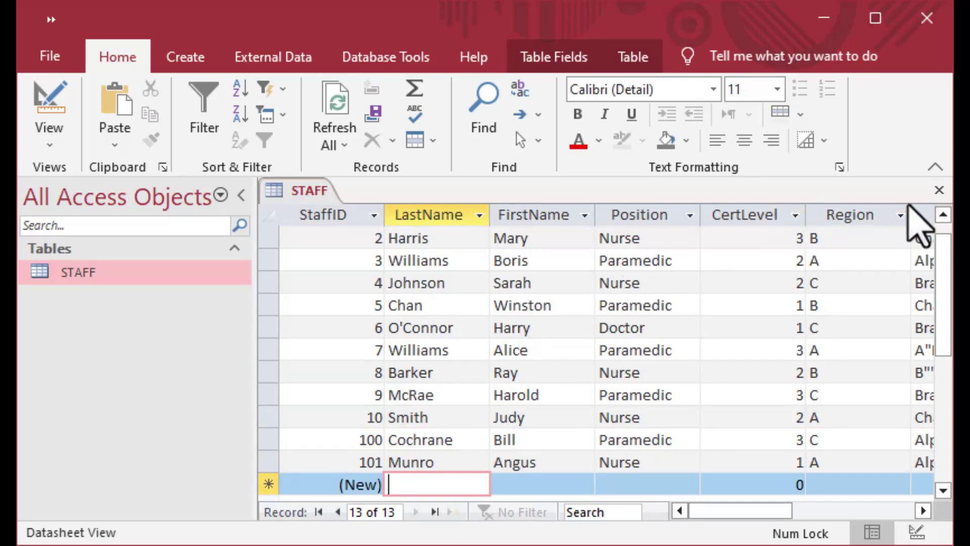
# Copy the STAFF table and paste it as Structure Only, creating Copy Of STAFF.
pyautogui.click(938, 192)
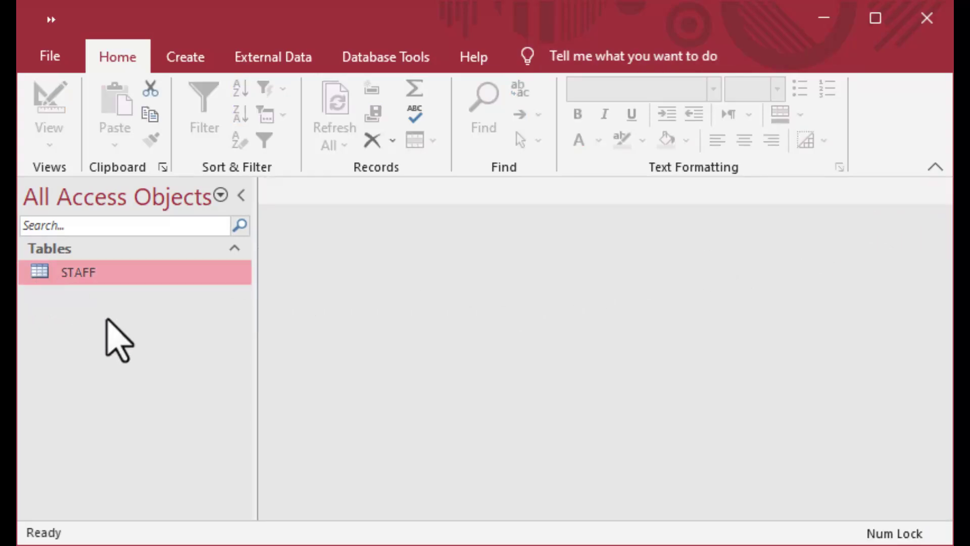
pyautogui.rightClick(85, 273)
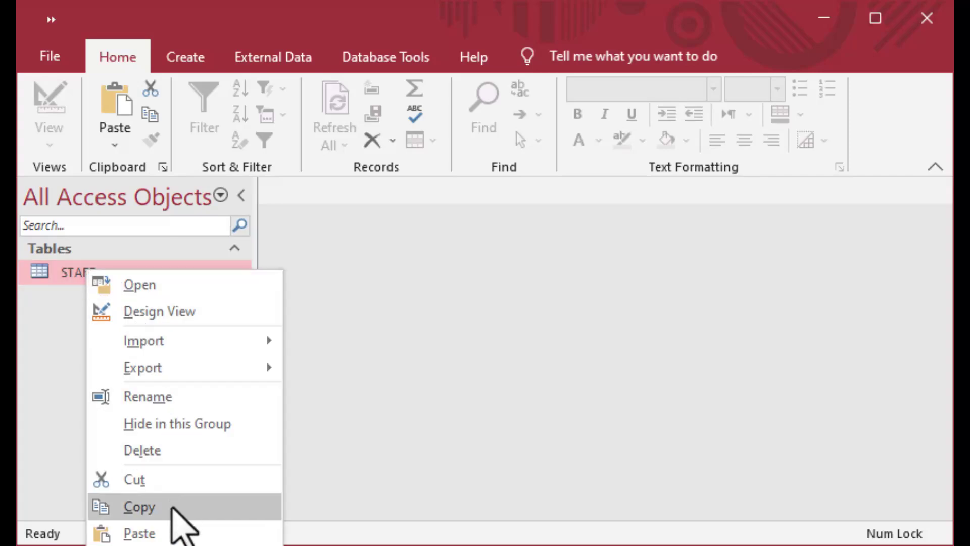
pyautogui.click(170, 508)
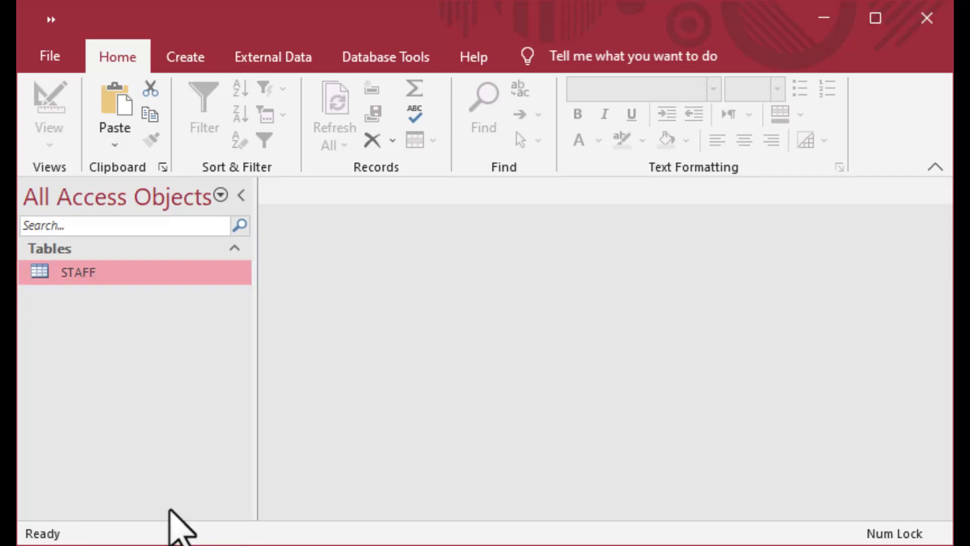
pyautogui.rightClick(119, 314)
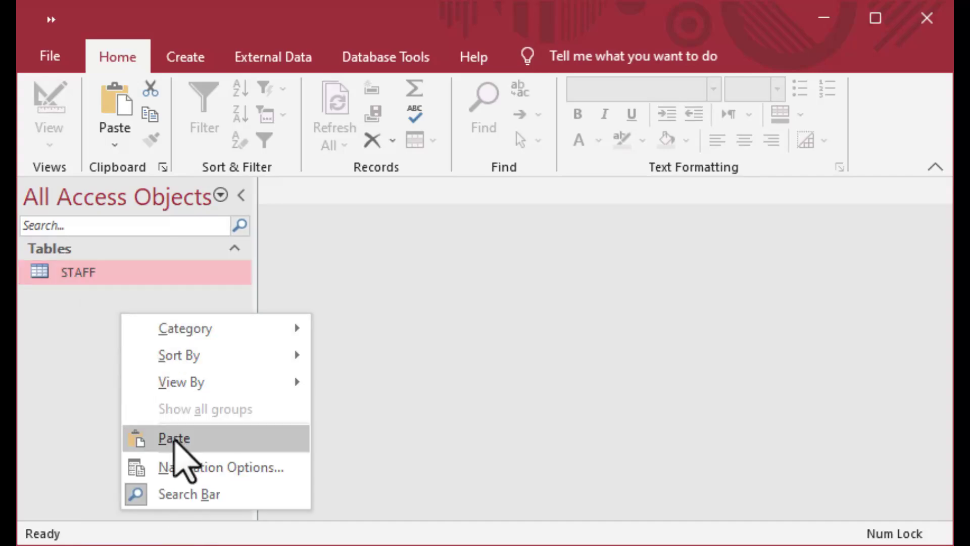
pyautogui.click(173, 439)
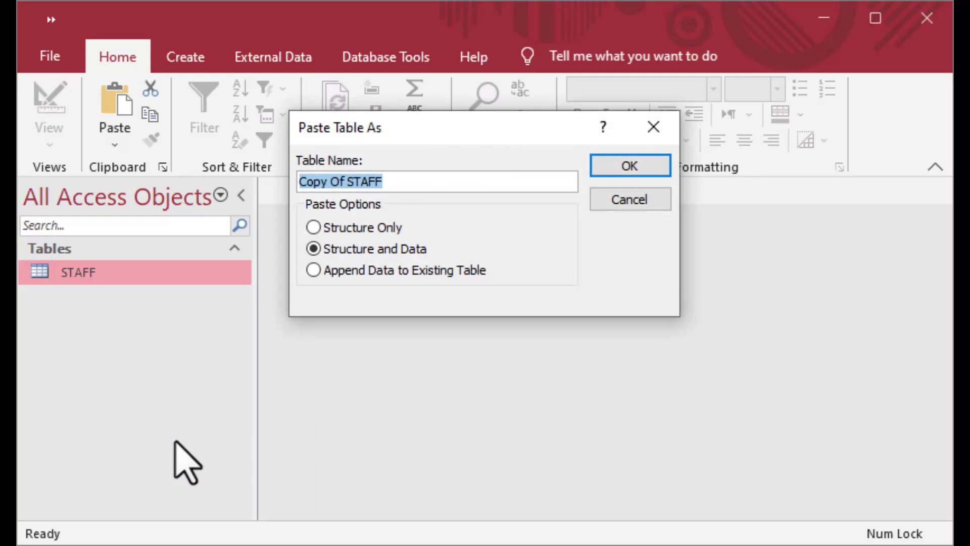
pyautogui.click(320, 227)
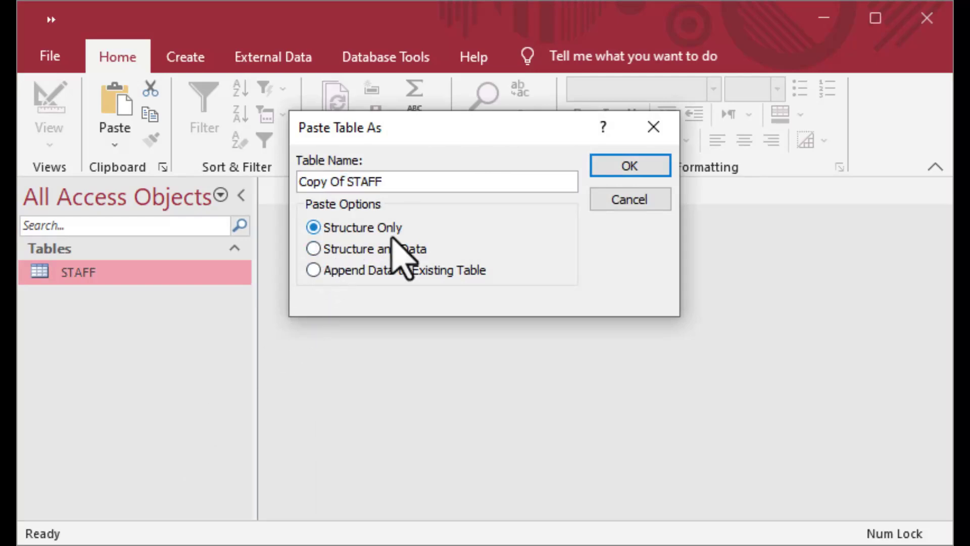
pyautogui.click(638, 166)
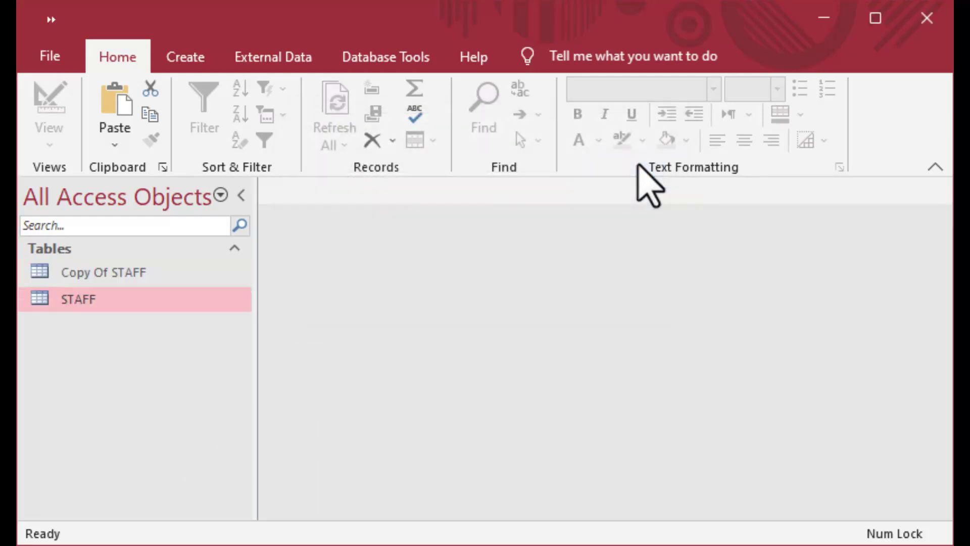
# Rename the Copy Of STAFF table to STAFF_NEW.
pyautogui.rightClick(131, 273)
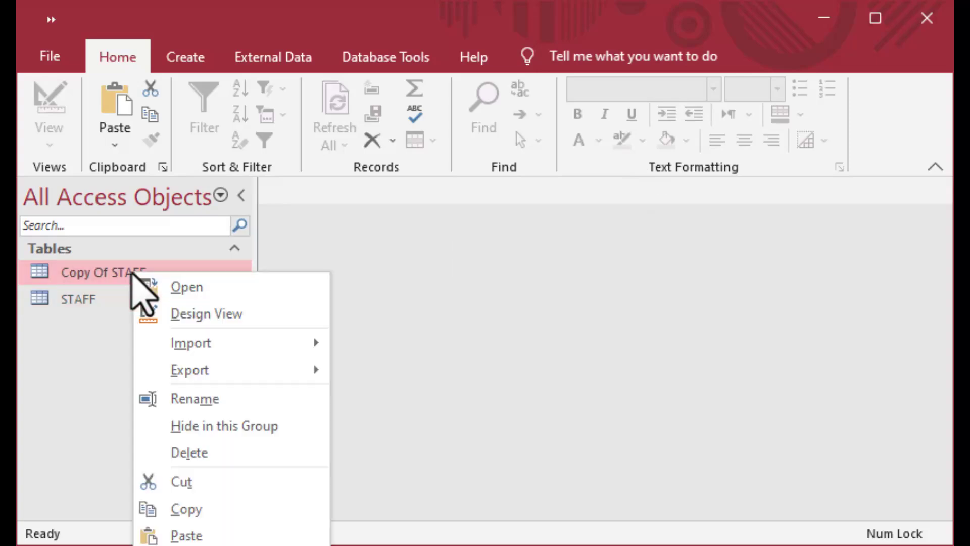
pyautogui.click(210, 400)
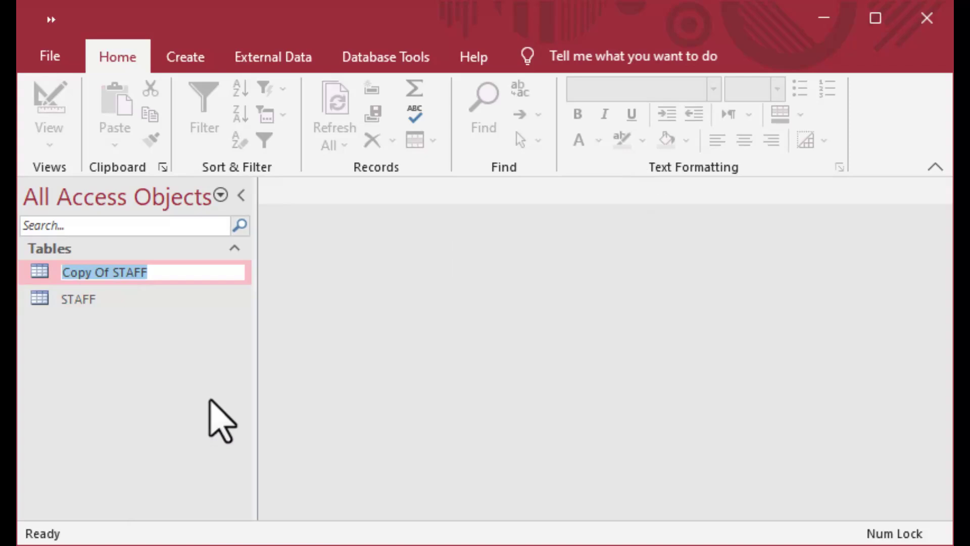
pyautogui.press('capslock')
pyautogui.write('STAFF_NEW')
pyautogui.press('Return')
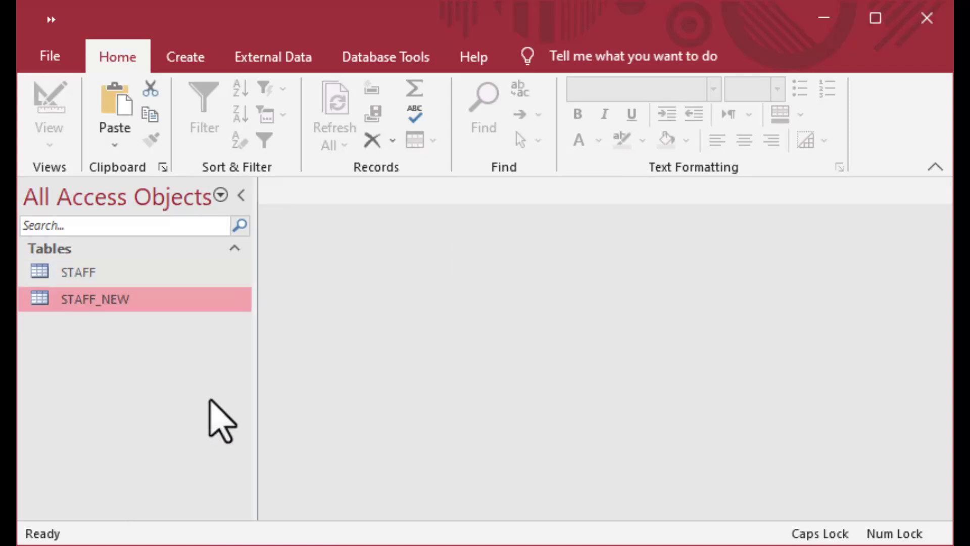
# Confirm STAFF_NEW contains no records, close it, and start a new query design.
pyautogui.doubleClick(42, 304)
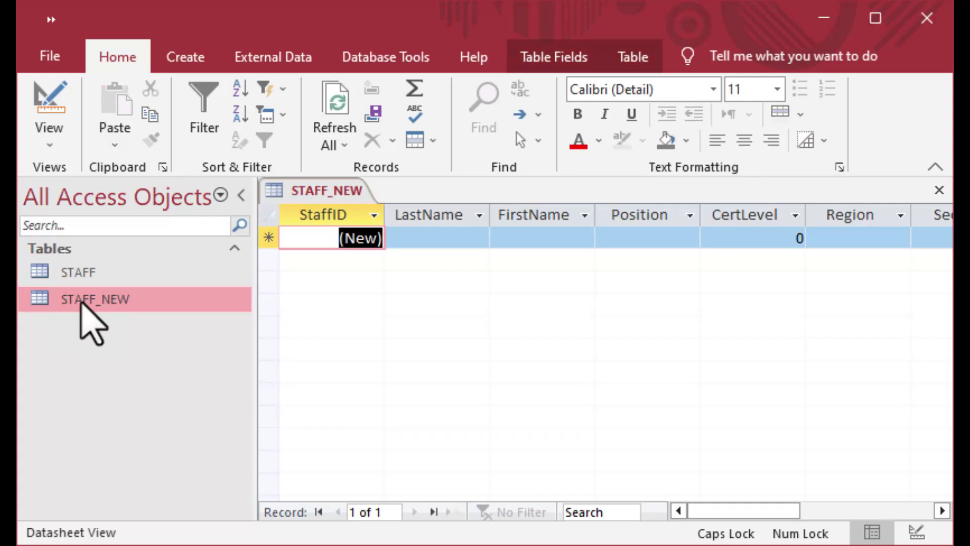
pyautogui.click(330, 239)
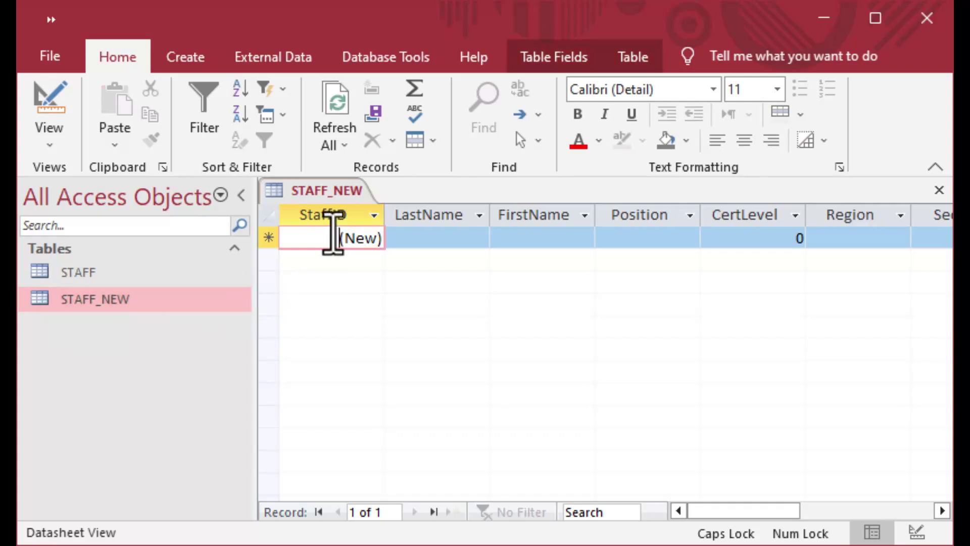
pyautogui.click(351, 238)
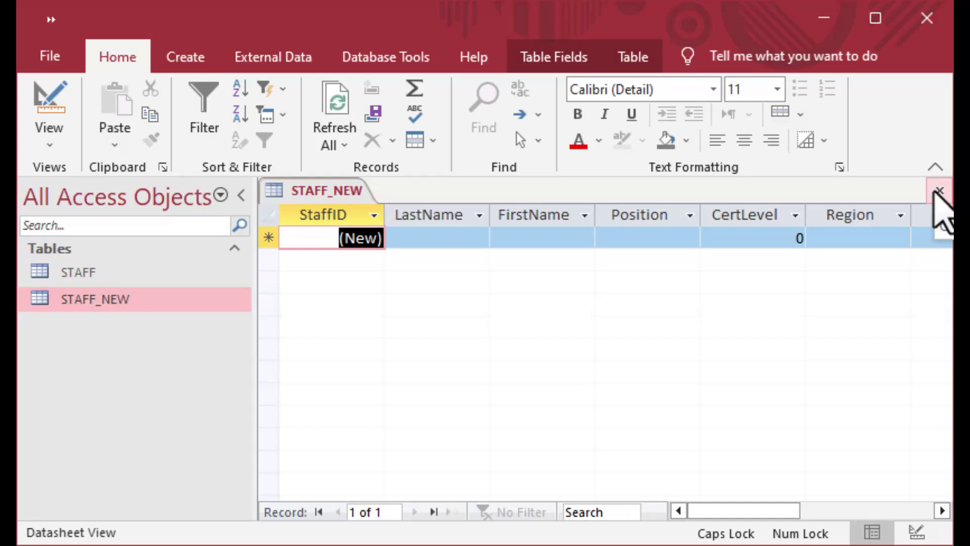
pyautogui.click(935, 192)
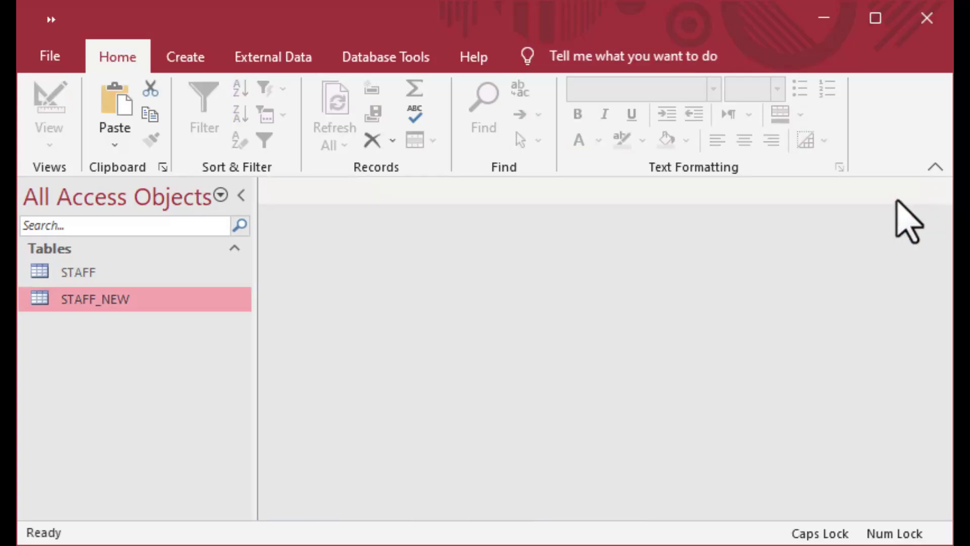
pyautogui.click(185, 58)
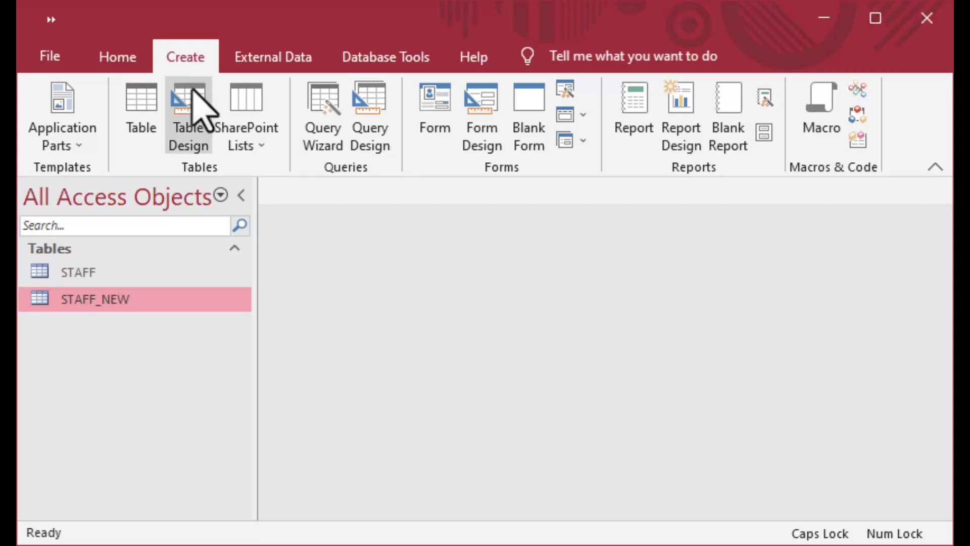
pyautogui.click(377, 124)
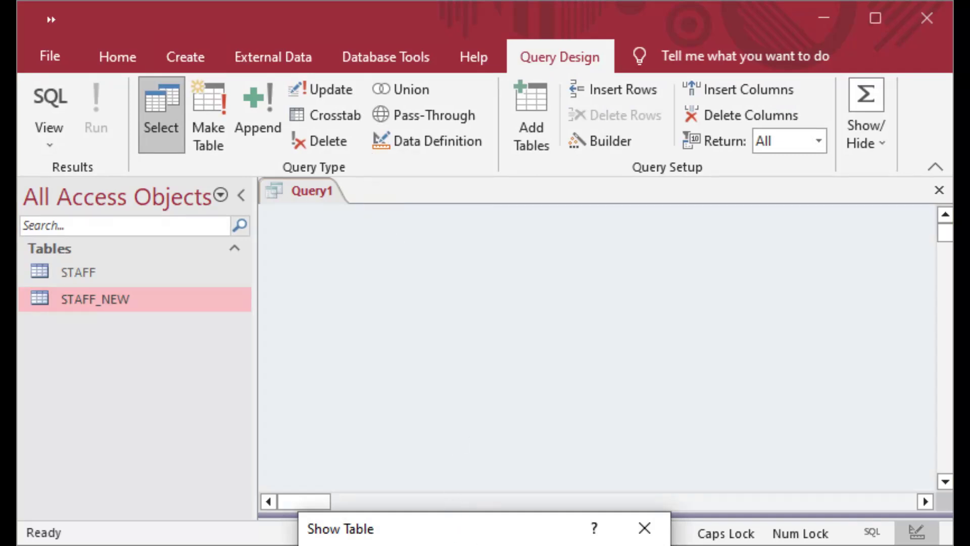
# Add the STAFF table to the query and place StaffID, LastName, FirstName and Position in the grid.
pyautogui.press('Escape')
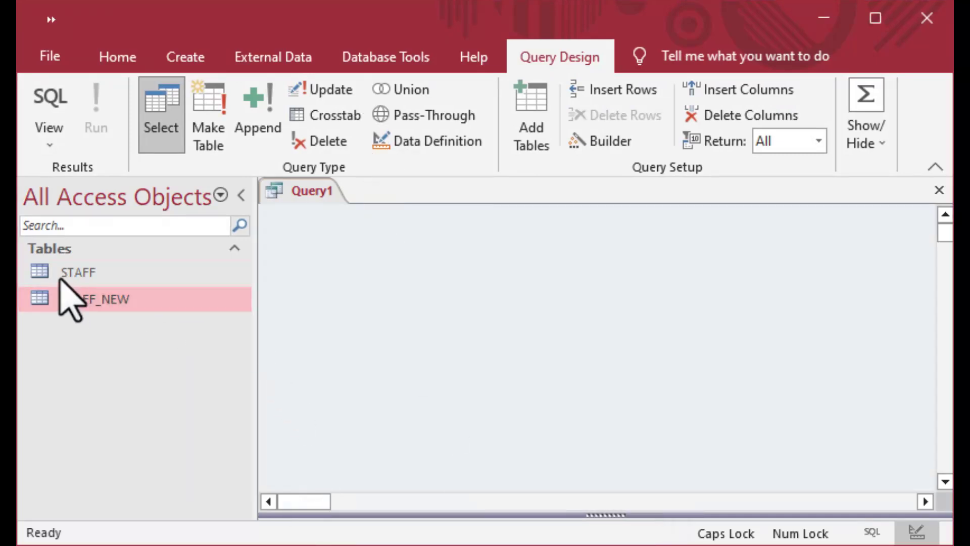
pyautogui.moveTo(595, 516); pyautogui.dragTo(596, 359)
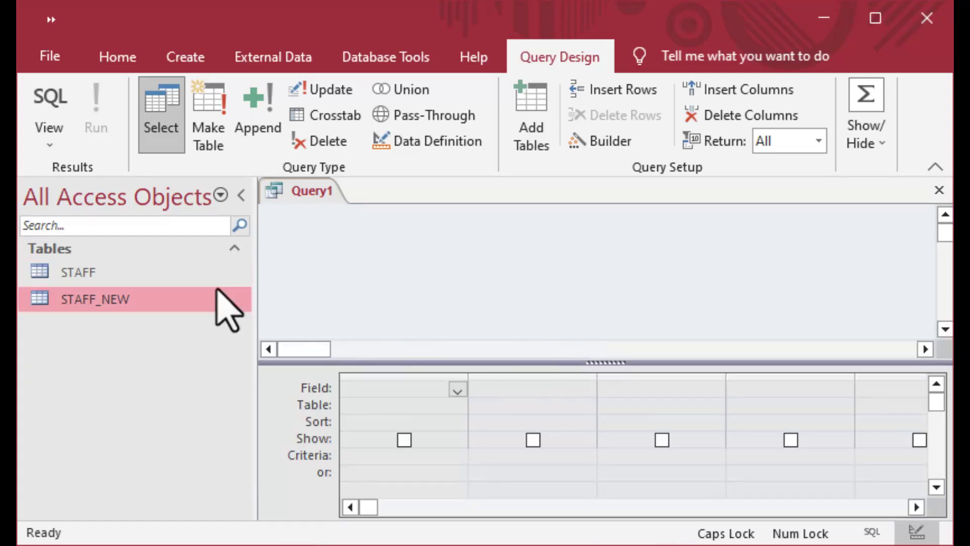
pyautogui.moveTo(41, 275); pyautogui.dragTo(421, 230)
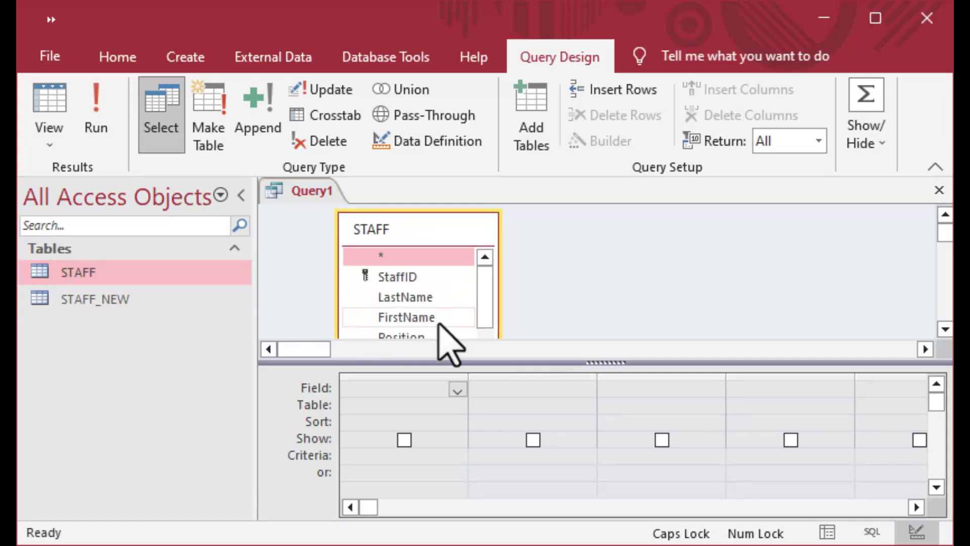
pyautogui.doubleClick(402, 278)
pyautogui.doubleClick(403, 298)
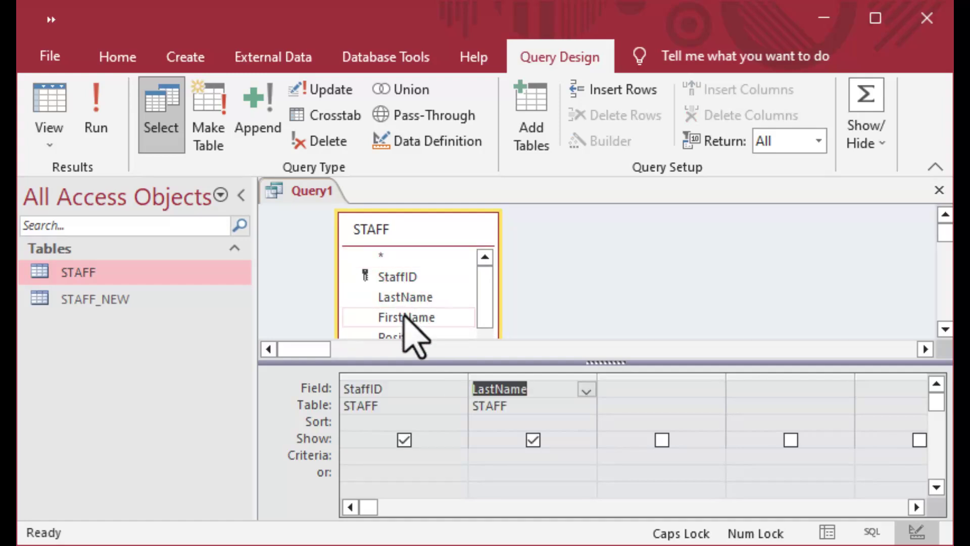
pyautogui.moveTo(479, 288); pyautogui.dragTo(483, 322)
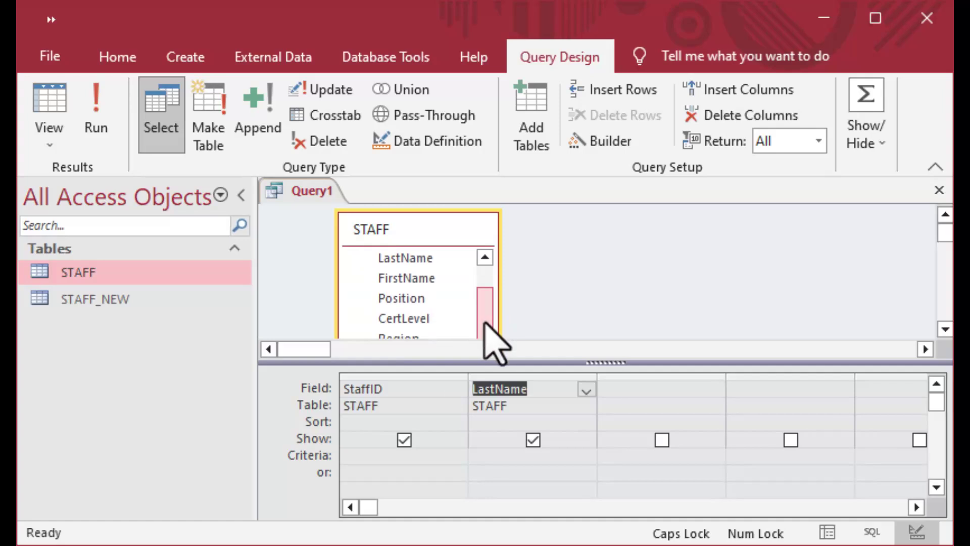
pyautogui.doubleClick(412, 278)
pyautogui.doubleClick(411, 299)
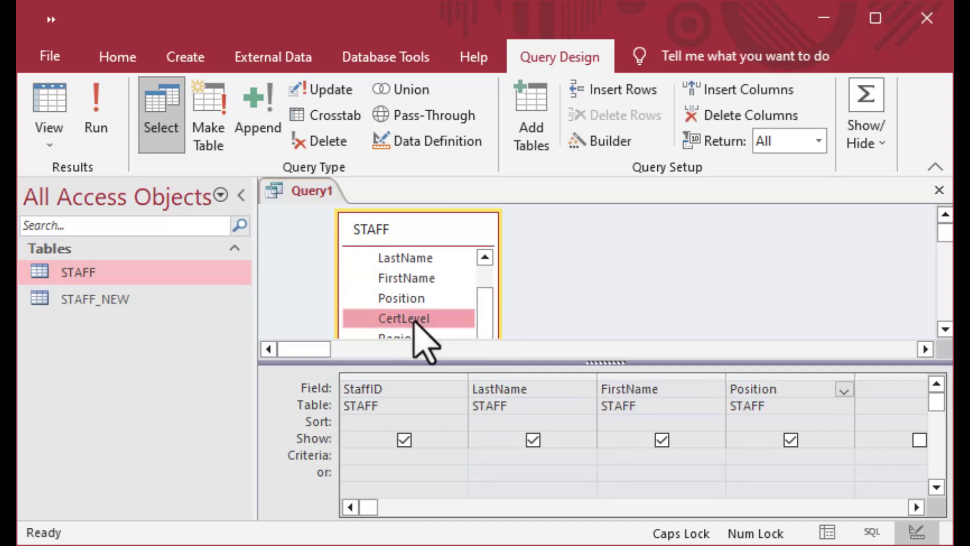
# Add CertLevel, Region and Sector to the grid and convert the query to an append query.
pyautogui.doubleClick(412, 319)
pyautogui.click(414, 333)
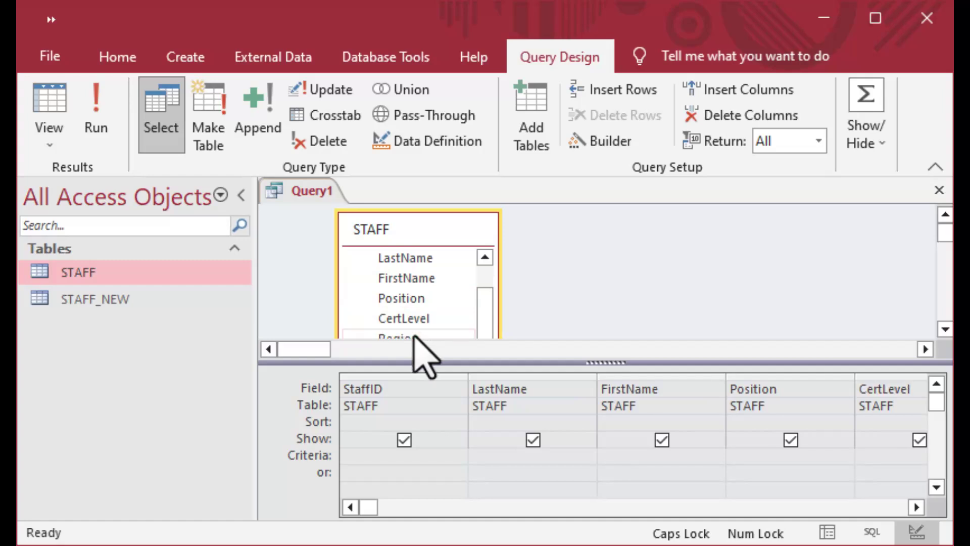
pyautogui.moveTo(611, 364); pyautogui.dragTo(600, 419)
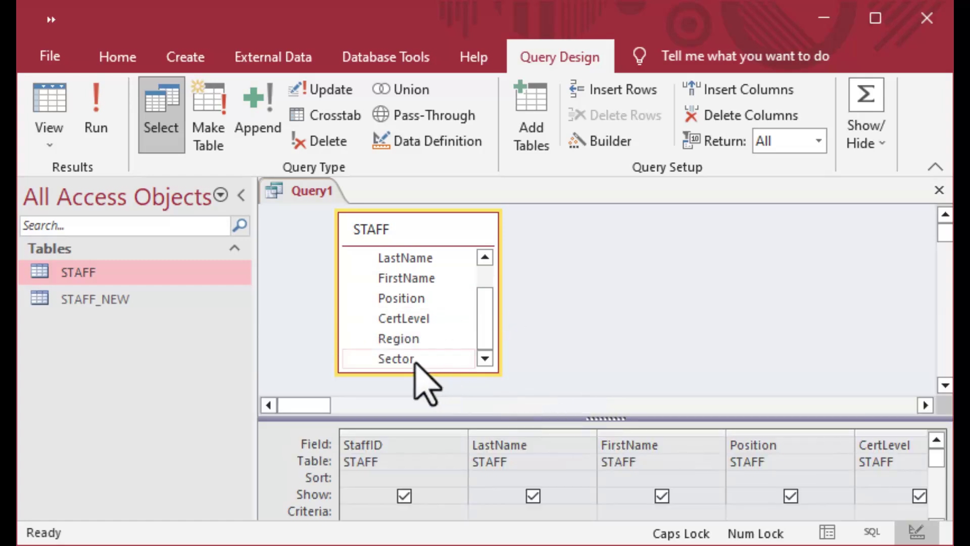
pyautogui.moveTo(606, 418); pyautogui.dragTo(596, 360)
pyautogui.click(403, 384)
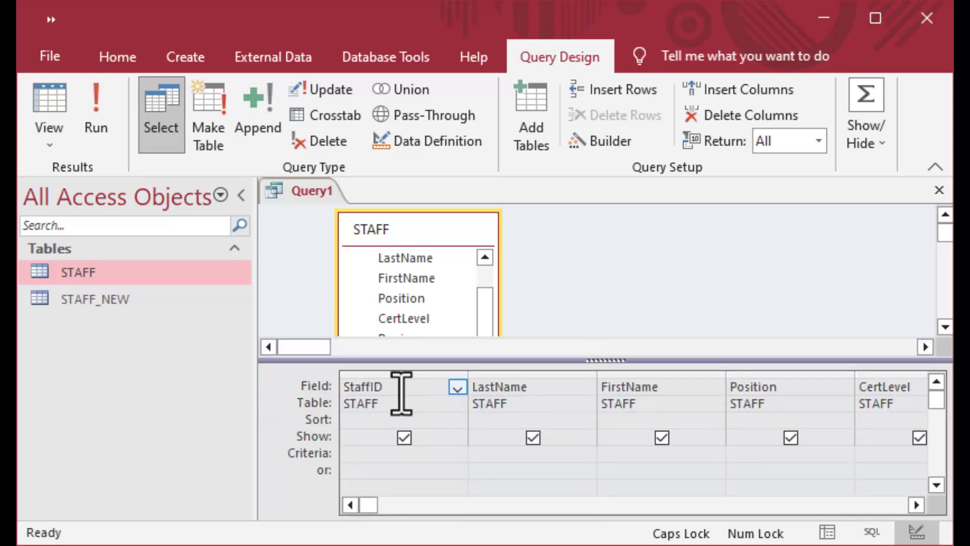
pyautogui.press('Tab')
pyautogui.press('Tab')
pyautogui.press('Tab')
pyautogui.press('Tab')
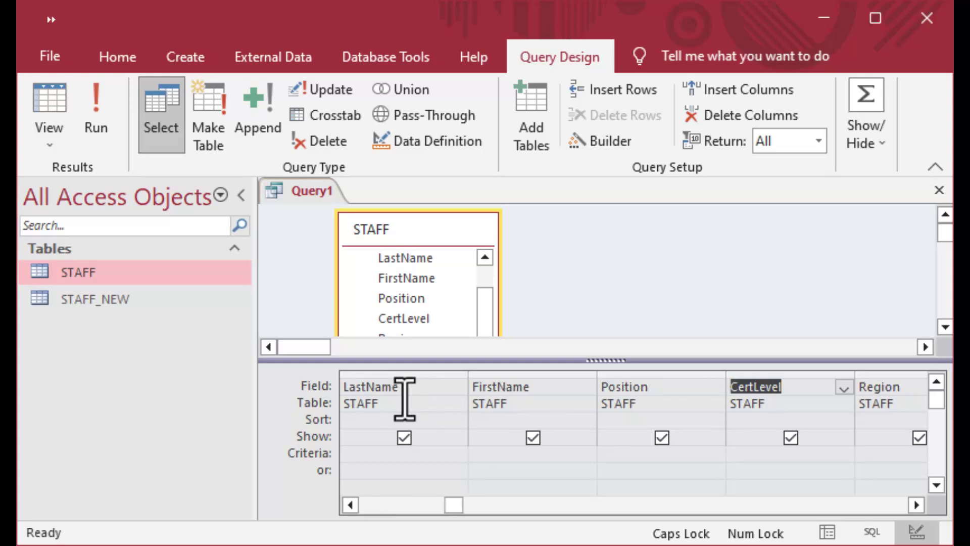
pyautogui.press('Tab')
pyautogui.press('Tab')
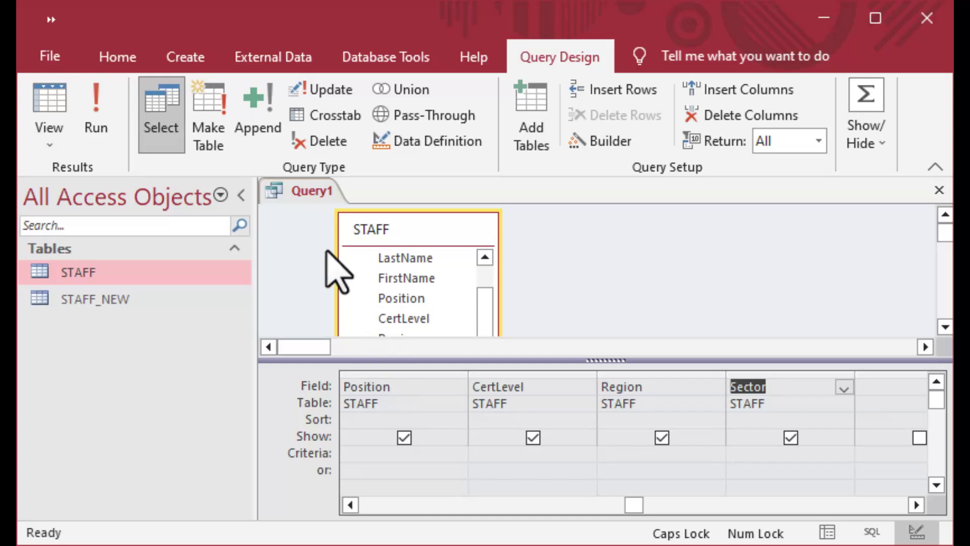
pyautogui.click(273, 132)
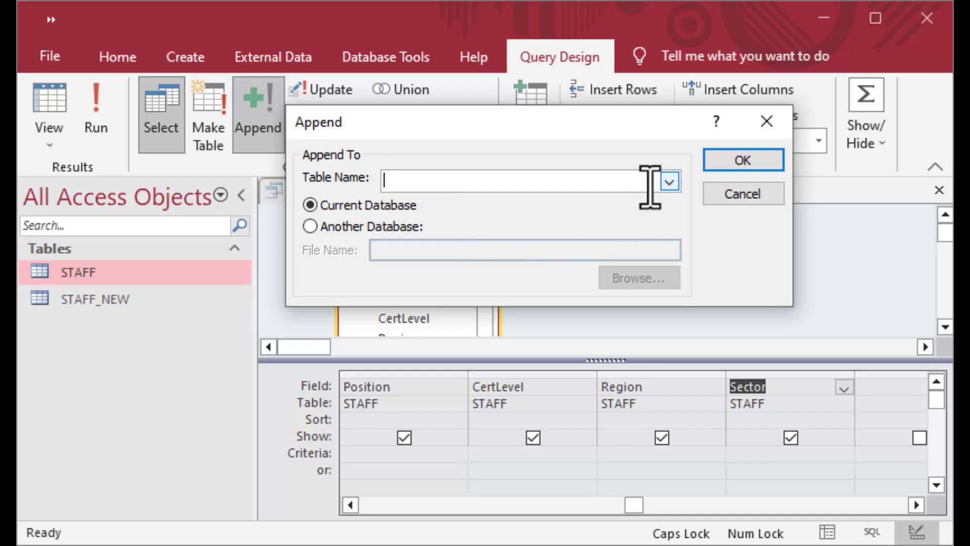
# Choose STAFF_NEW as the append query's destination table.
pyautogui.click(668, 182)
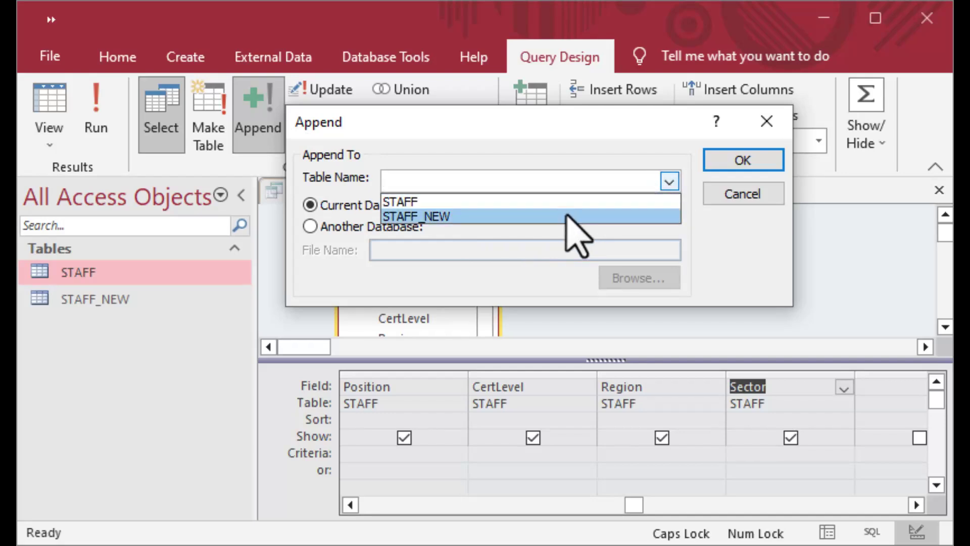
pyautogui.click(567, 217)
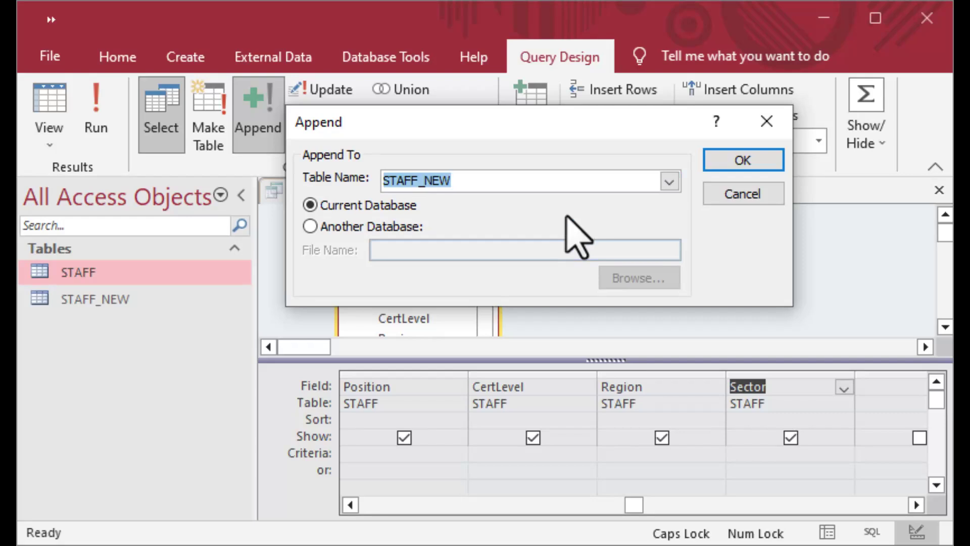
pyautogui.click(735, 160)
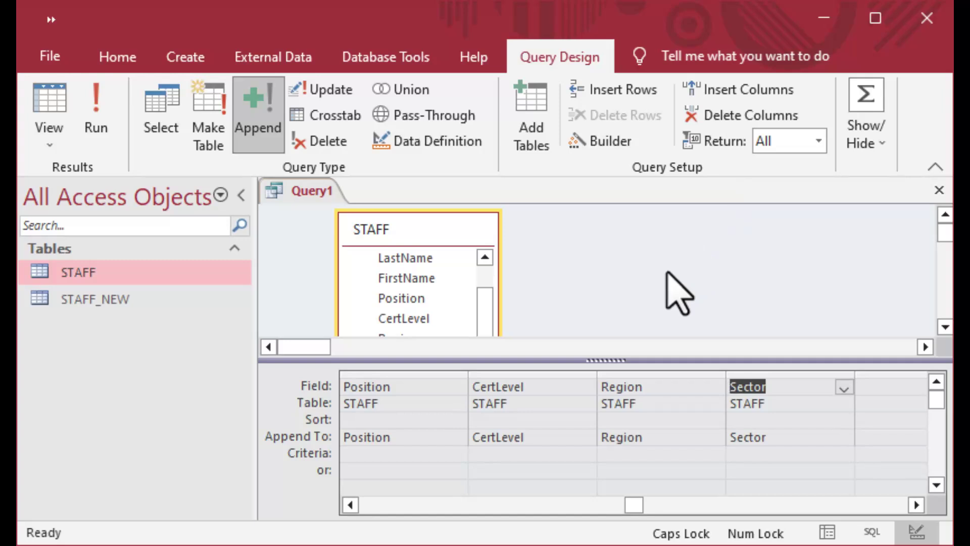
# Save the query as APPEND_STAFF and close its design view.
pyautogui.hotkey('ctrl', 's')
pyautogui.press('capslock')
pyautogui.write('ap')
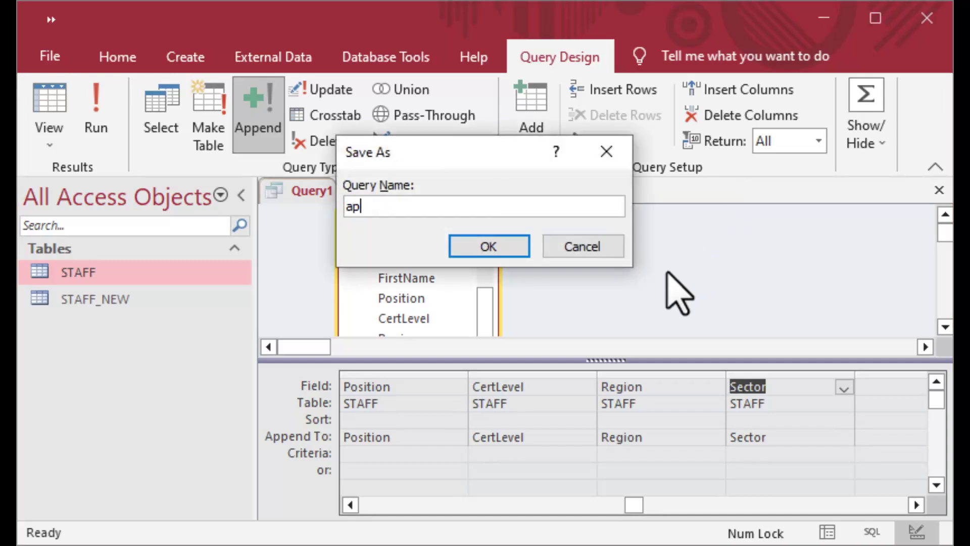
pyautogui.press('BackSpace')
pyautogui.press('BackSpace')
pyautogui.press('capslock')
pyautogui.write('APPEND')
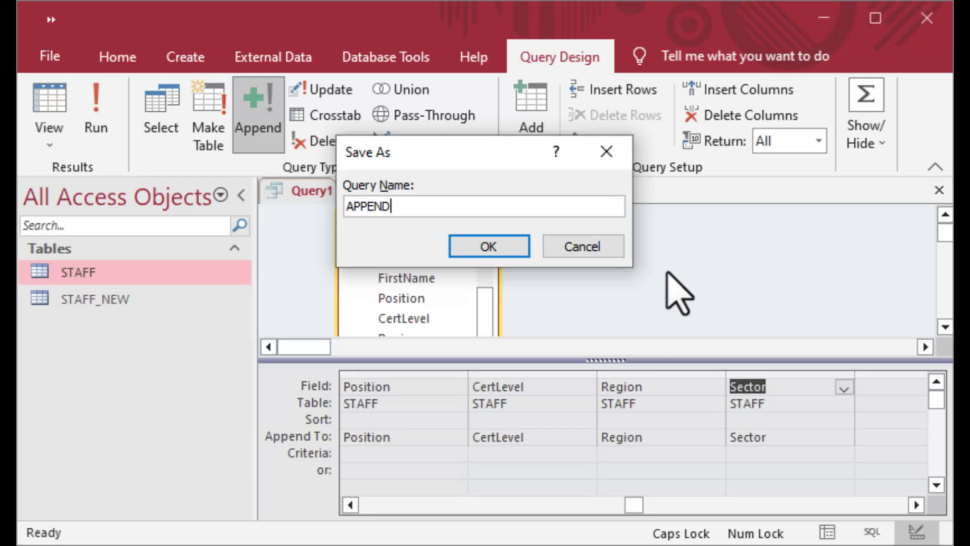
pyautogui.write('_STAFF')
pyautogui.press('Return')
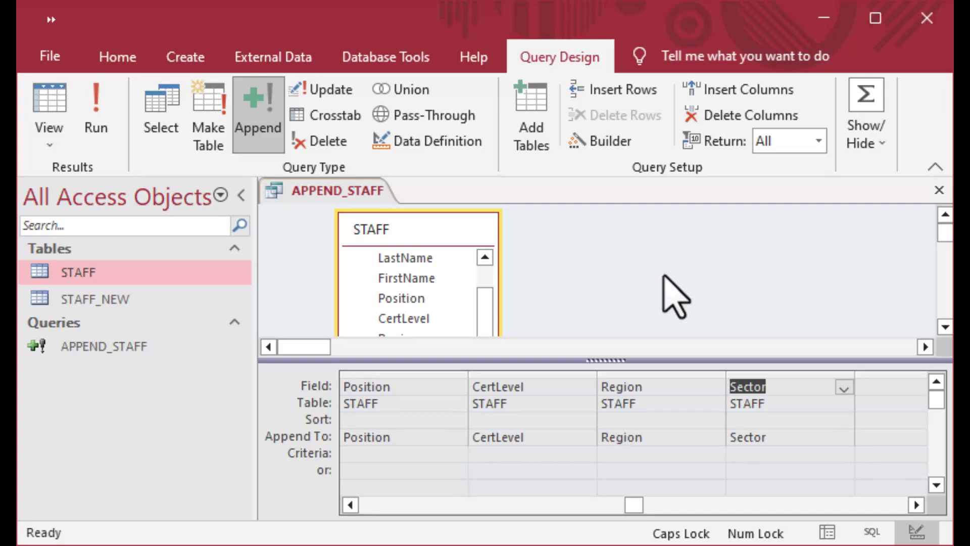
pyautogui.click(938, 191)
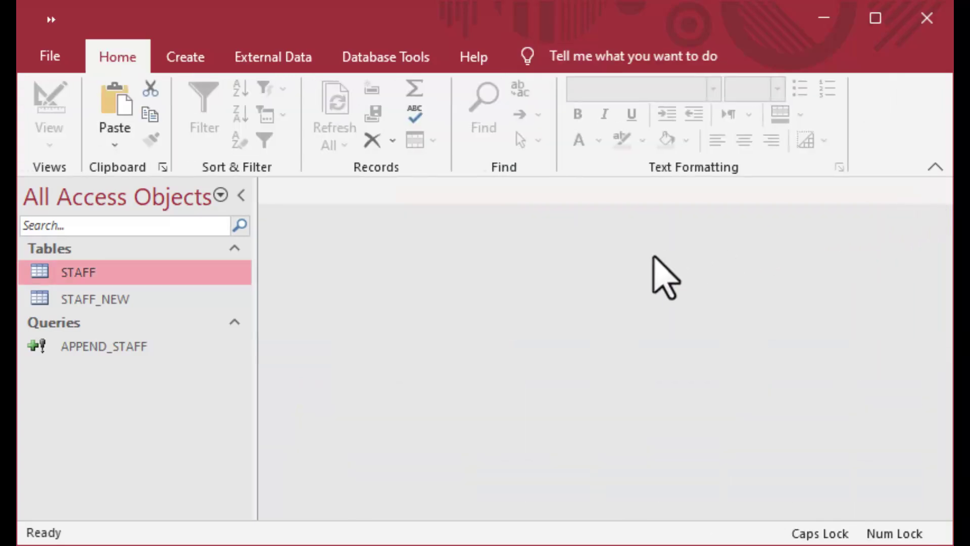
# Verify STAFF_NEW is empty, then run APPEND_STAFF and confirm appending the 12 rows.
pyautogui.doubleClick(43, 300)
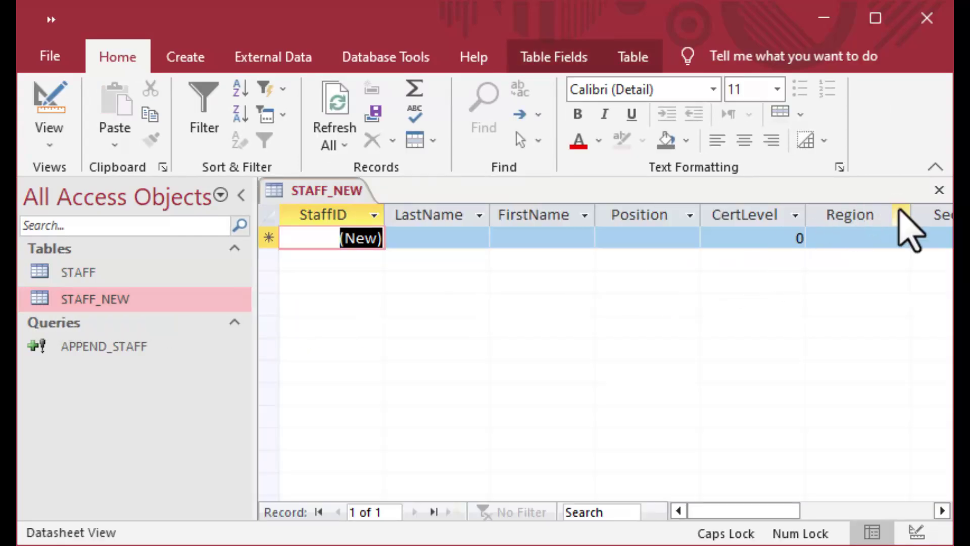
pyautogui.click(939, 191)
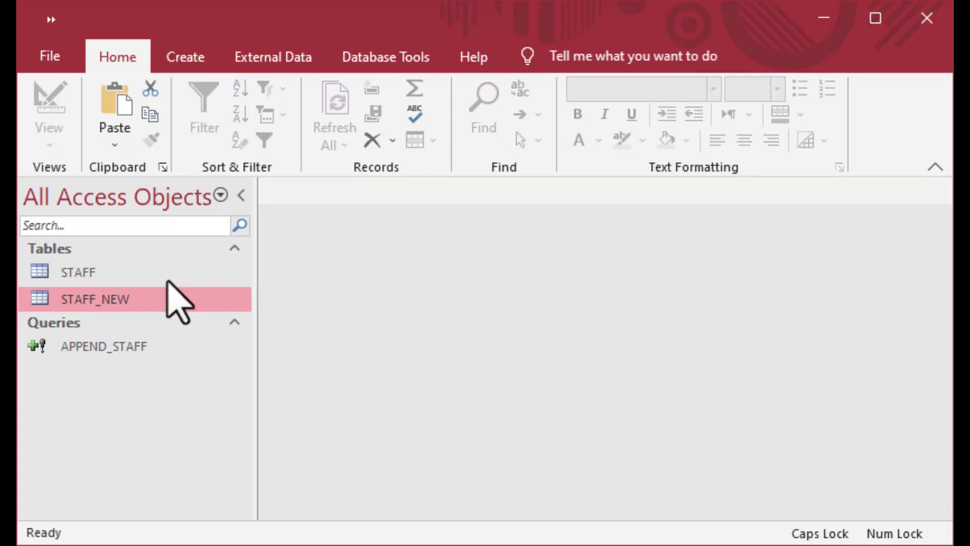
pyautogui.doubleClick(52, 347)
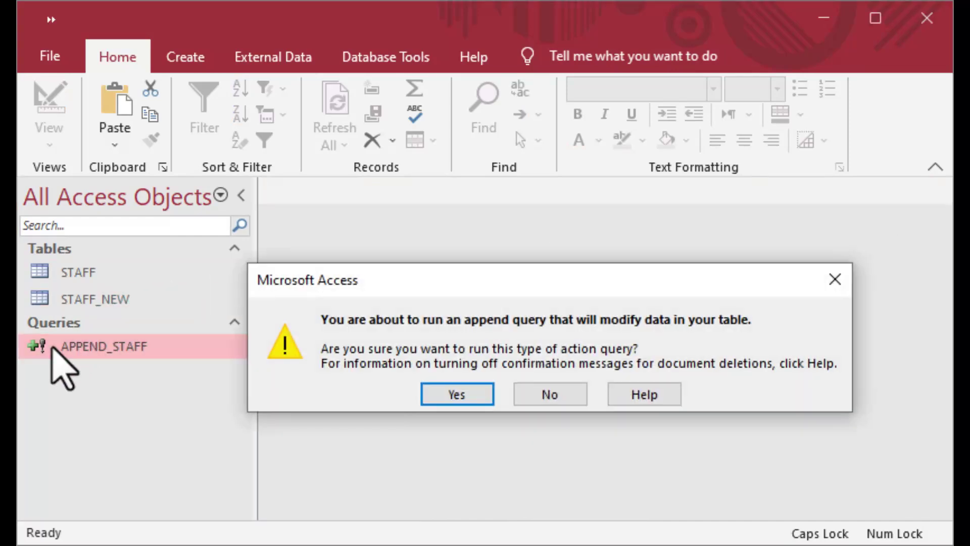
pyautogui.click(471, 399)
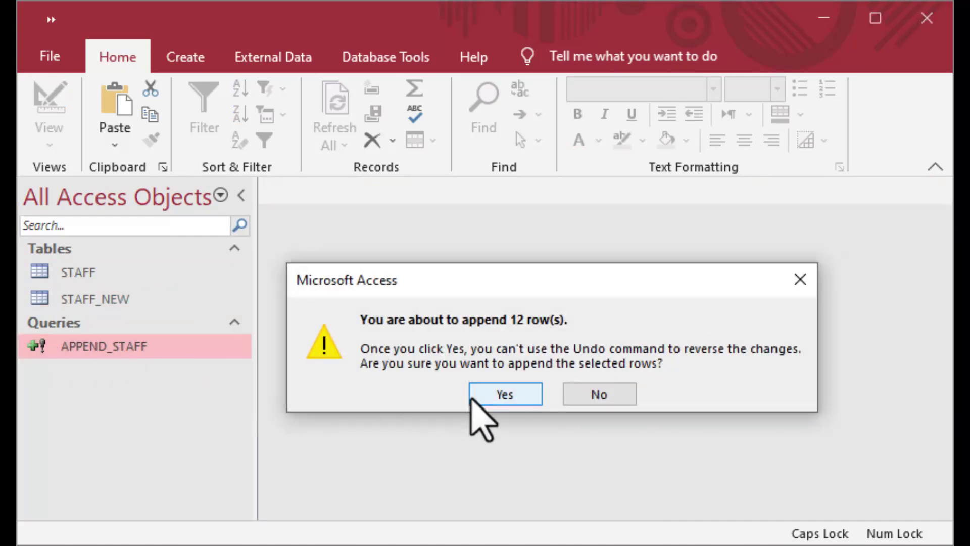
pyautogui.click(515, 396)
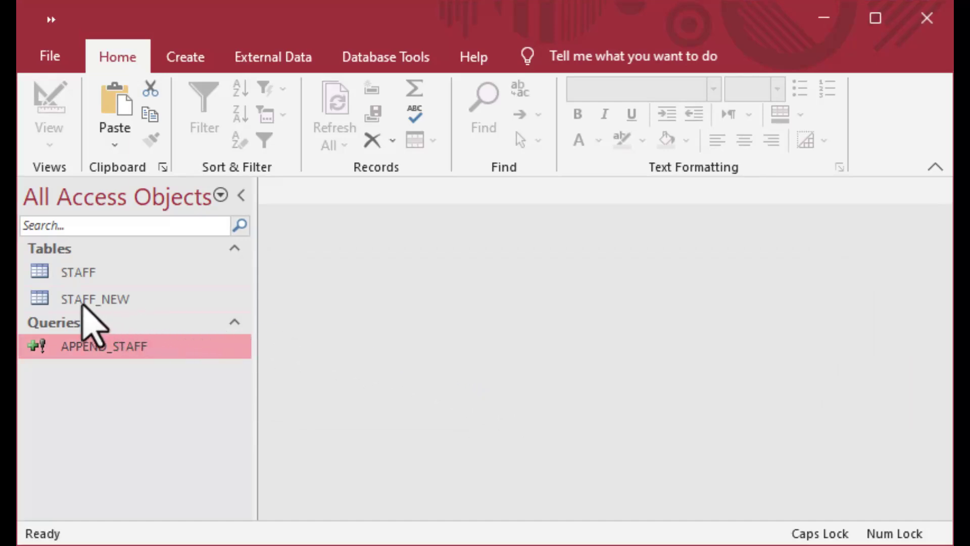
# Review the 12 appended records in STAFF_NEW, then close the table.
pyautogui.doubleClick(54, 302)
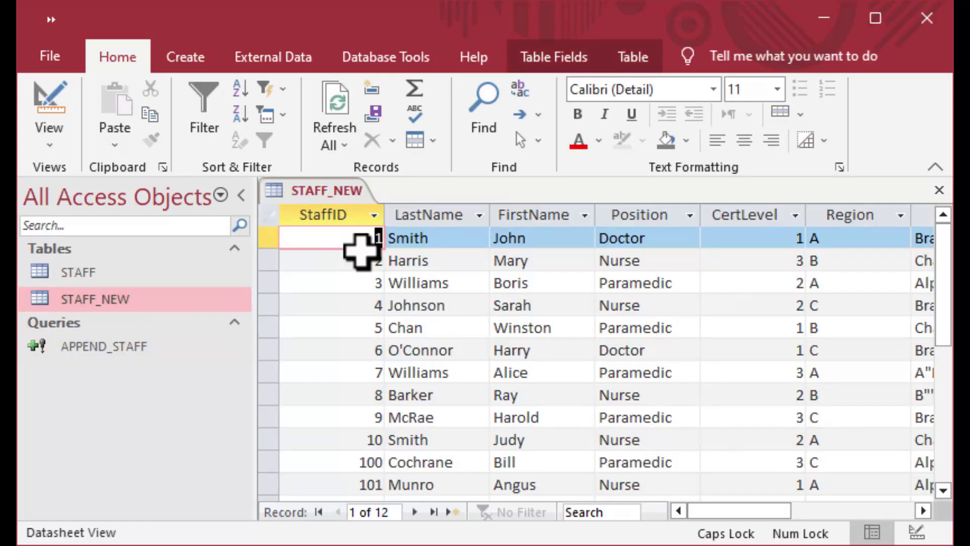
pyautogui.click(379, 260)
pyautogui.click(380, 283)
pyautogui.click(380, 305)
pyautogui.scroll(-2, 427, 336)
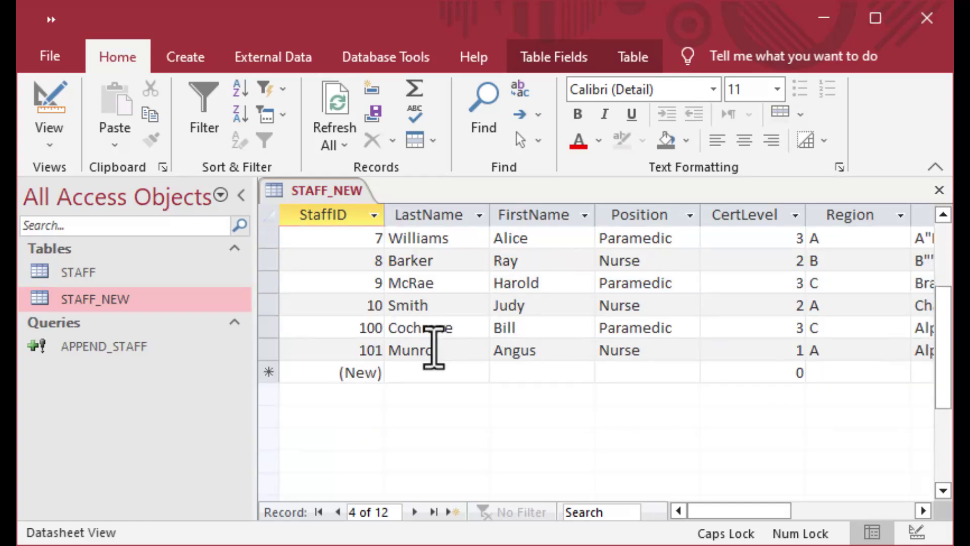
pyautogui.click(334, 306)
pyautogui.press('Down')
pyautogui.press('Down')
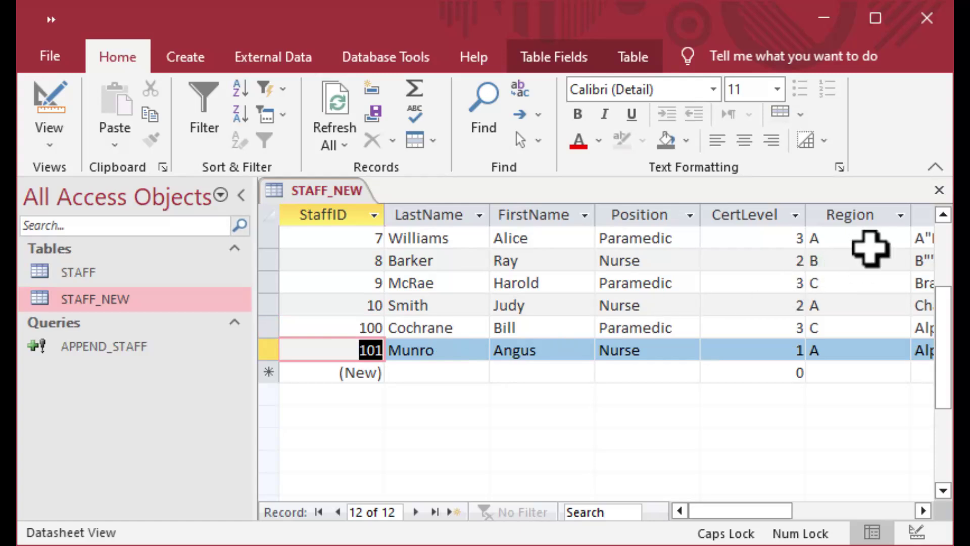
pyautogui.click(939, 191)
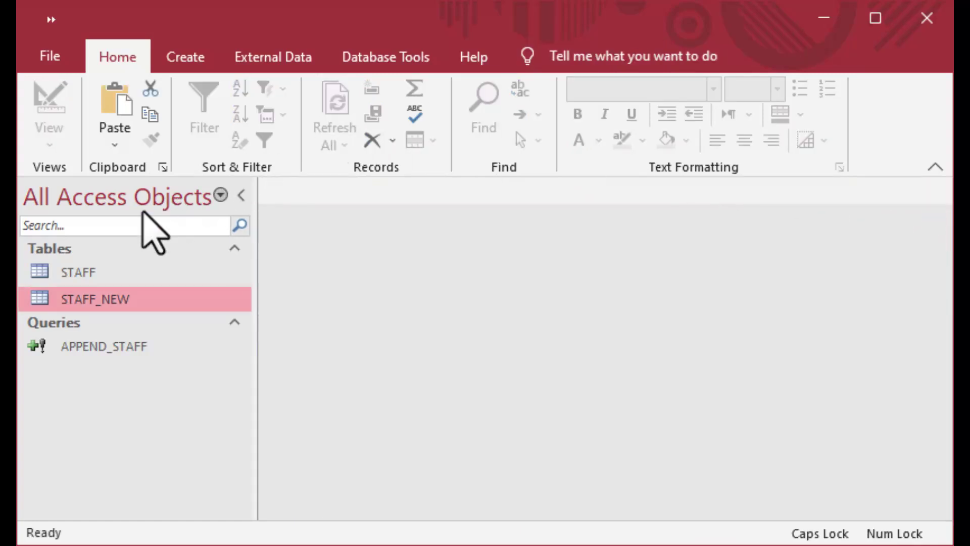
# Briefly reopen STAFF, then Compact & Repair the database and enable its content.
pyautogui.doubleClick(51, 272)
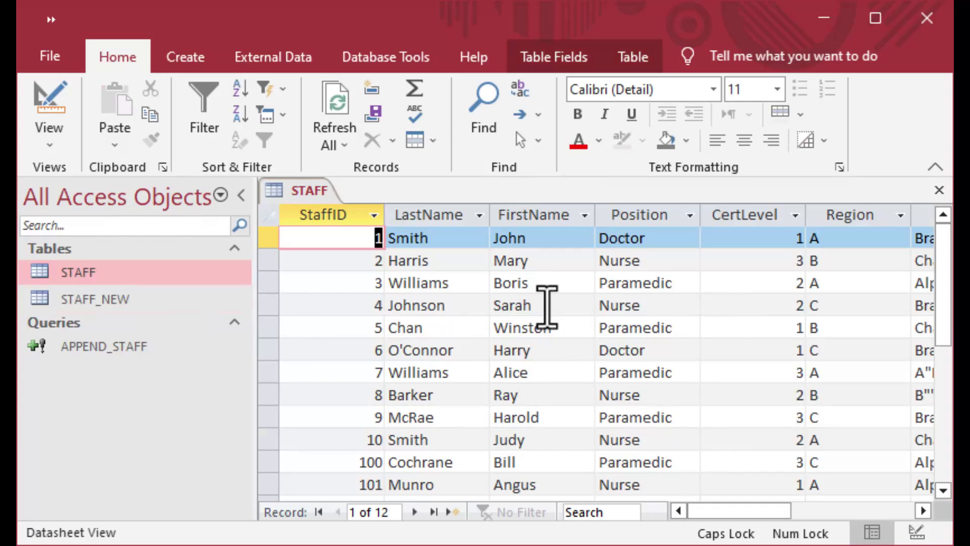
pyautogui.click(938, 190)
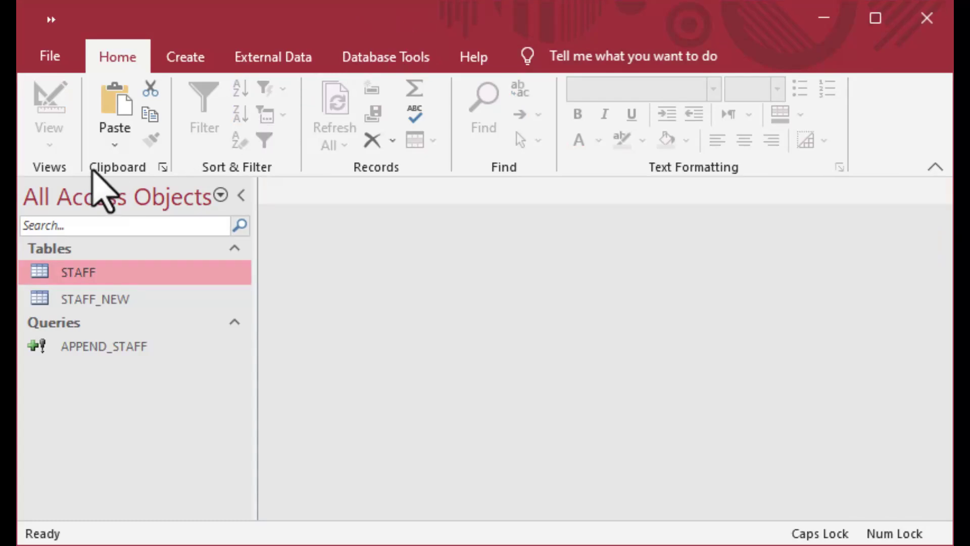
pyautogui.click(48, 55)
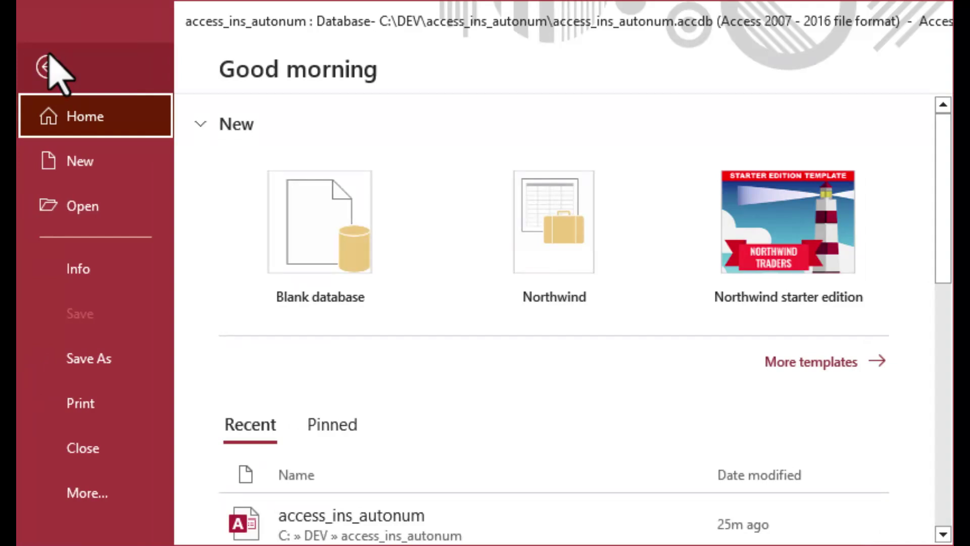
pyautogui.click(94, 270)
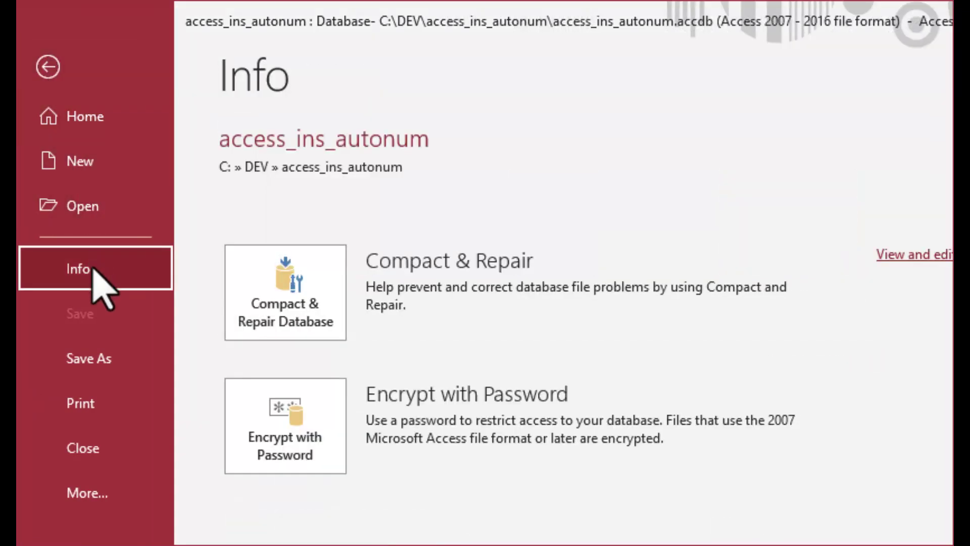
pyautogui.click(281, 306)
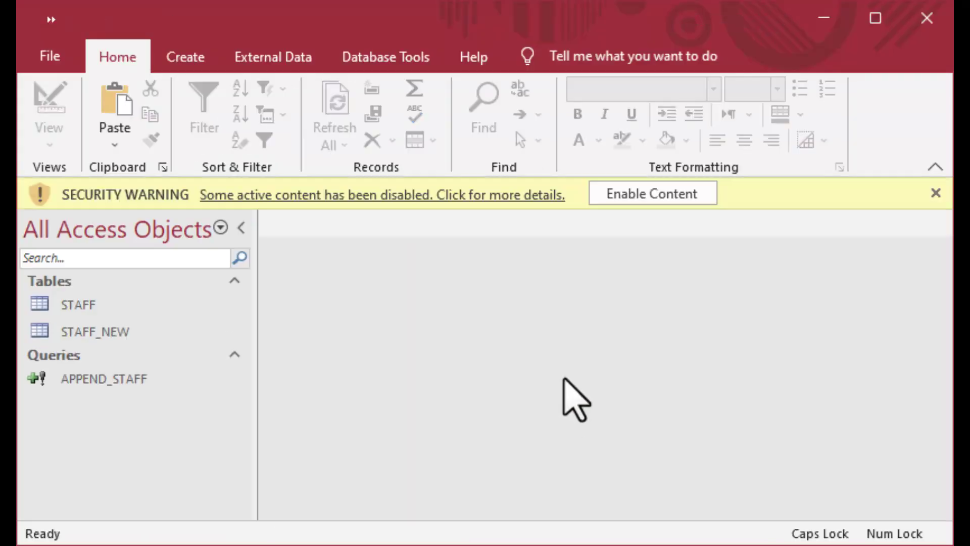
pyautogui.click(652, 195)
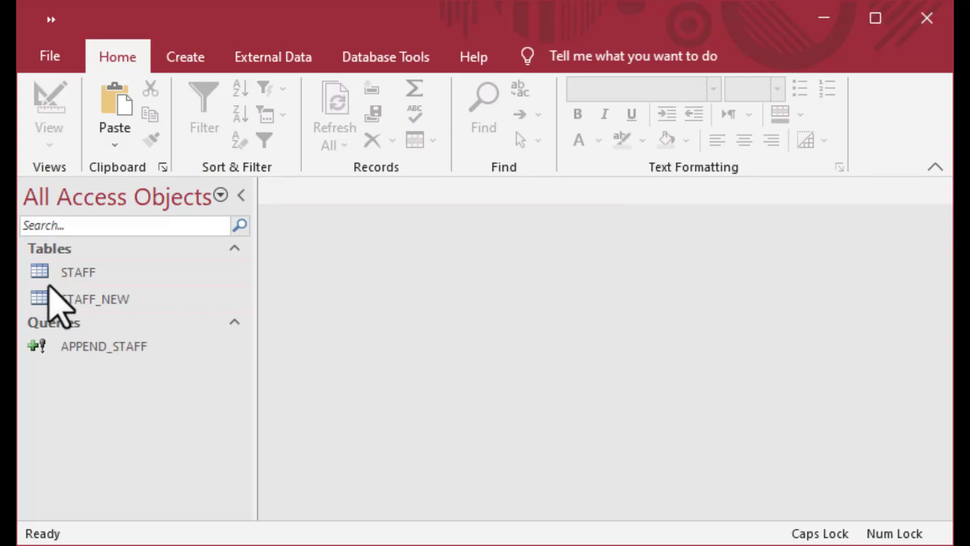
# Open STAFF and STAFF_NEW side by side to confirm both hold the same 12 records.
pyautogui.doubleClick(47, 270)
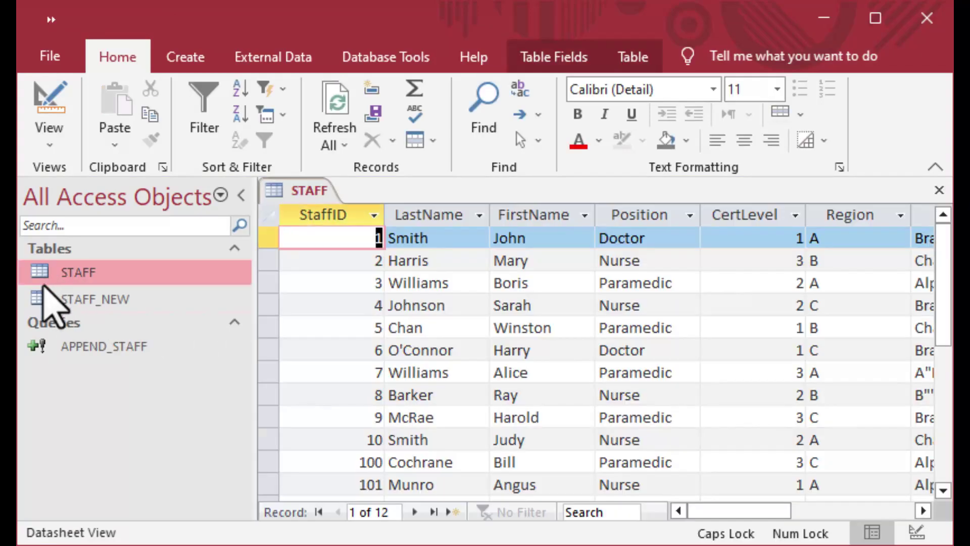
pyautogui.click(48, 299)
pyautogui.doubleClick(47, 299)
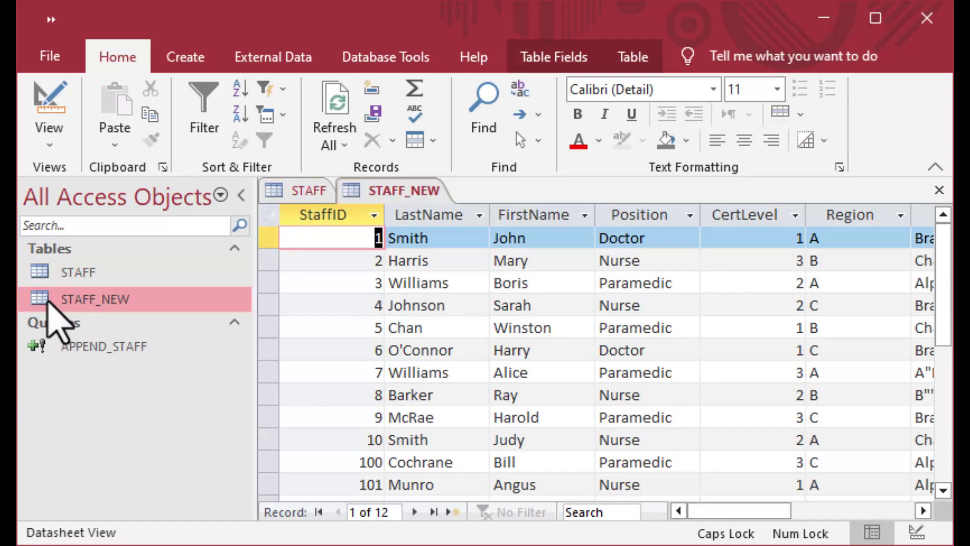
# Close both tables and exit Access, answering Yes to empty the Clipboard.
pyautogui.click(938, 191)
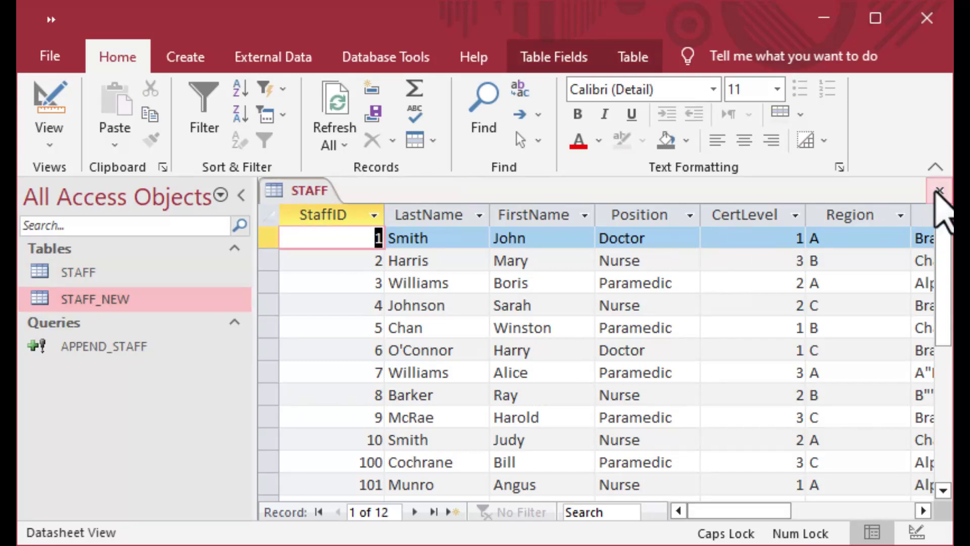
pyautogui.click(937, 191)
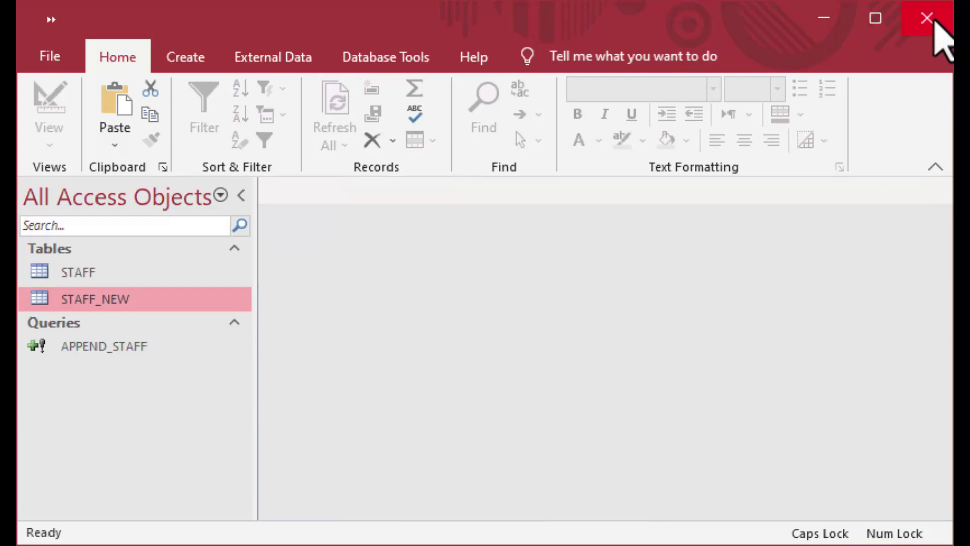
pyautogui.click(934, 22)
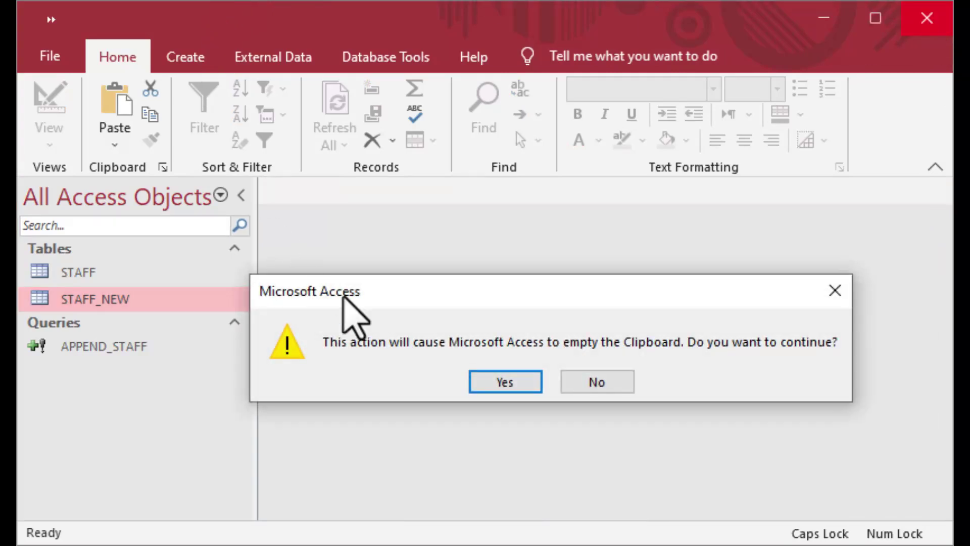
pyautogui.click(500, 384)
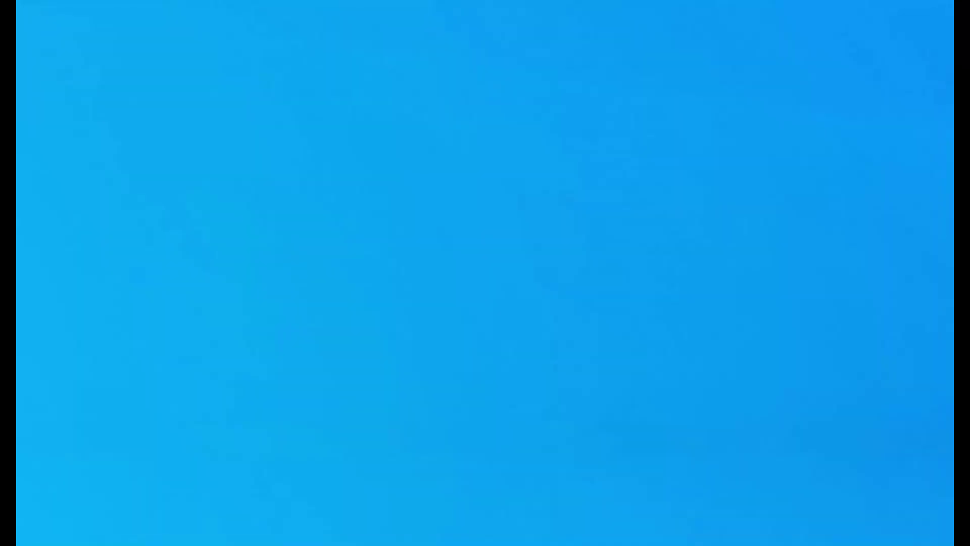